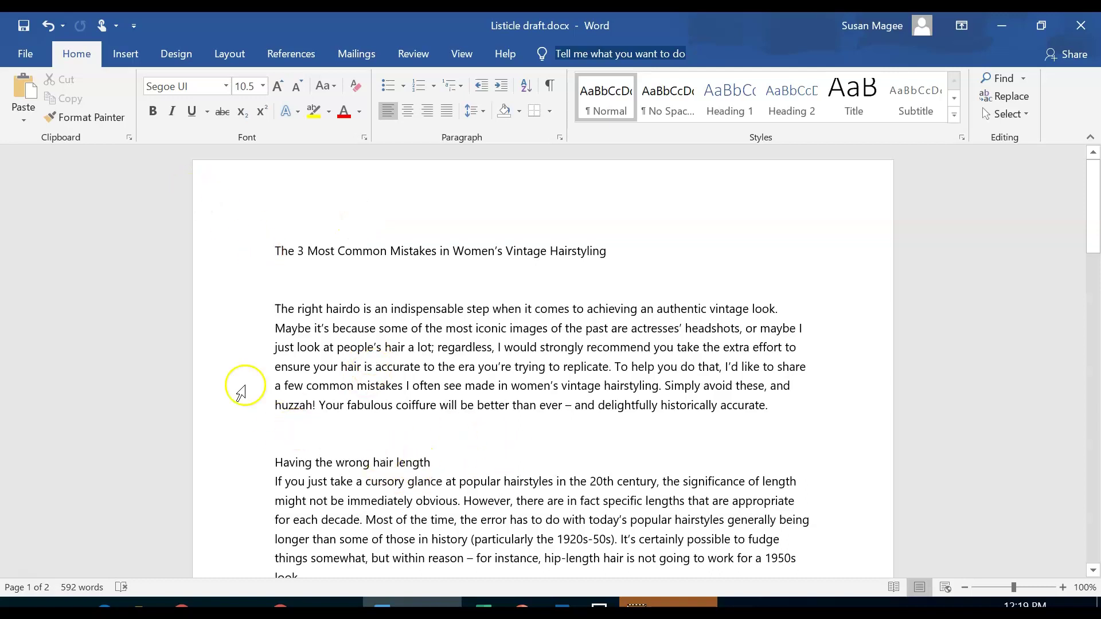
Select the entire listicle draft in Word and apply Clear All Formatting.
click(244, 255)
click(245, 271)
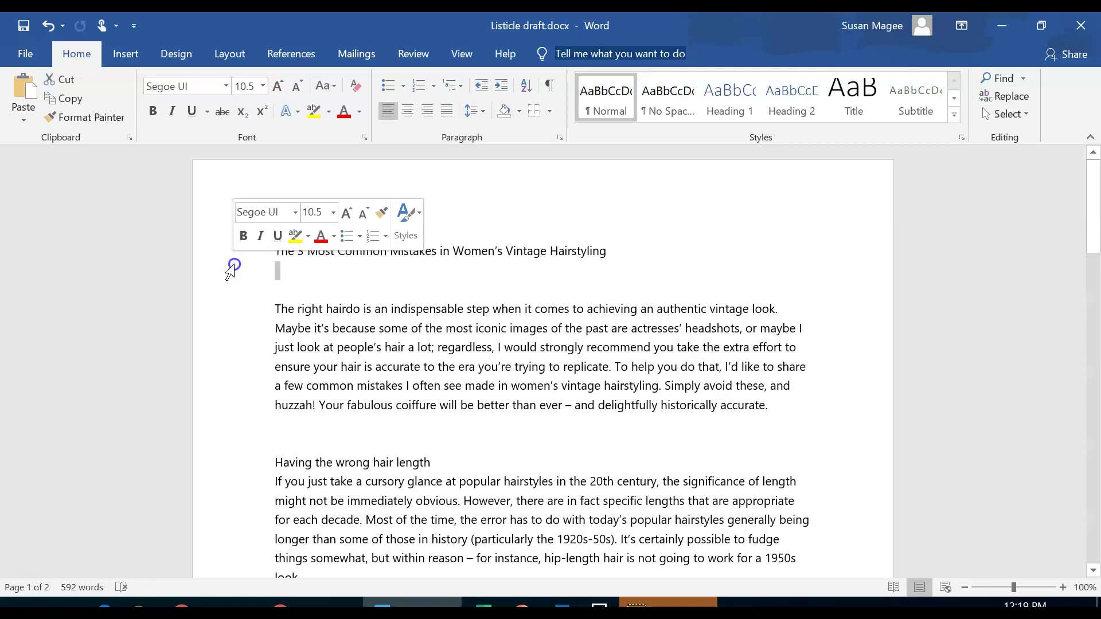
triple_click(226, 270)
click(227, 270)
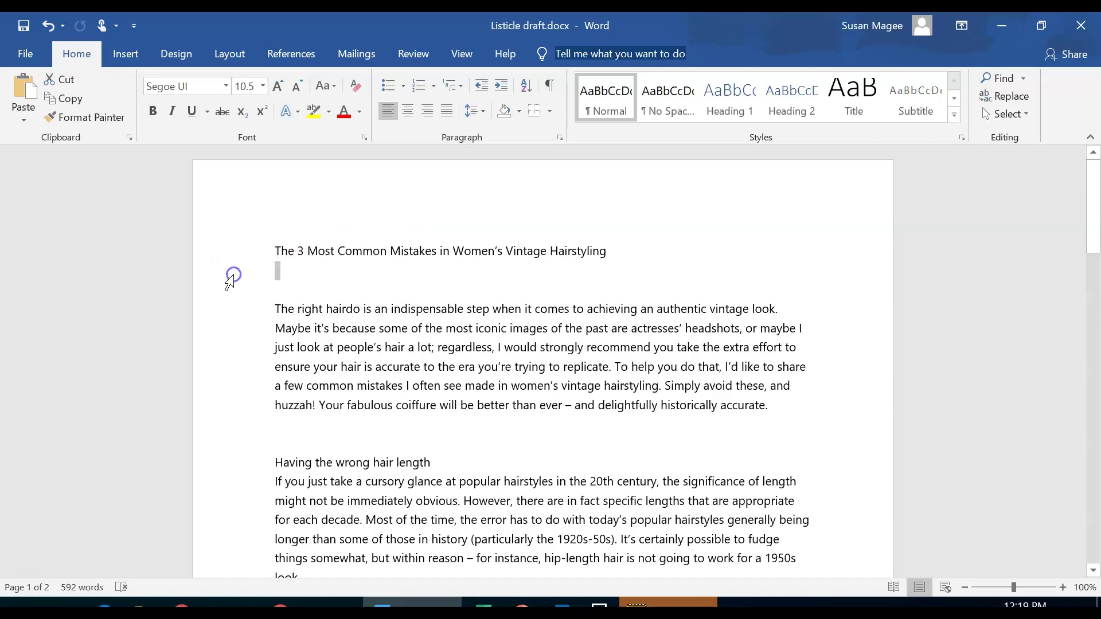
triple_click(230, 274)
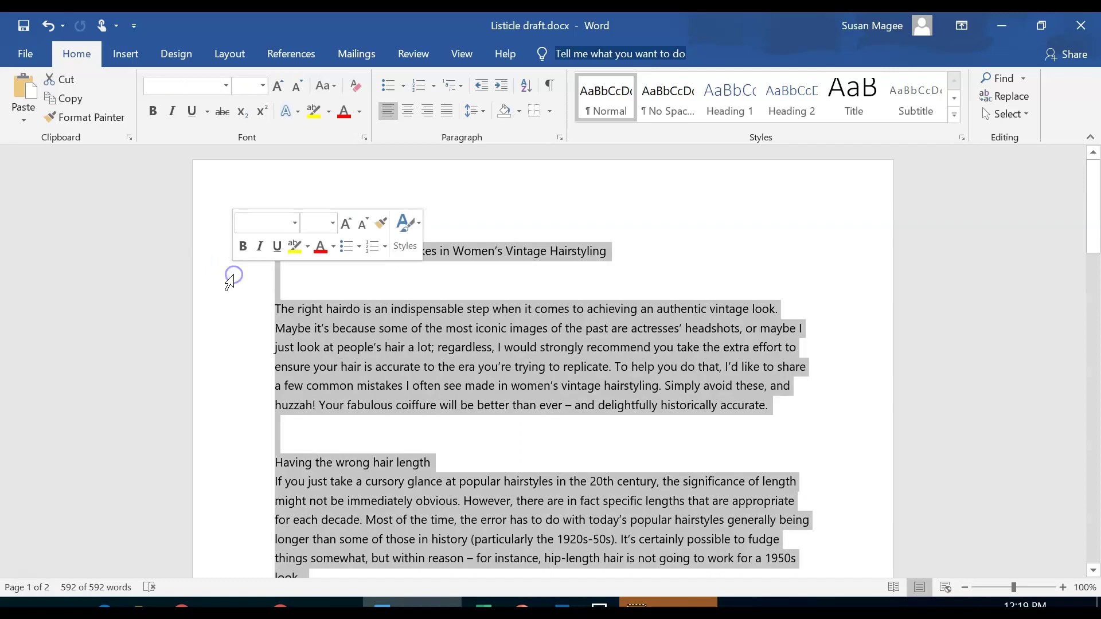
click(355, 88)
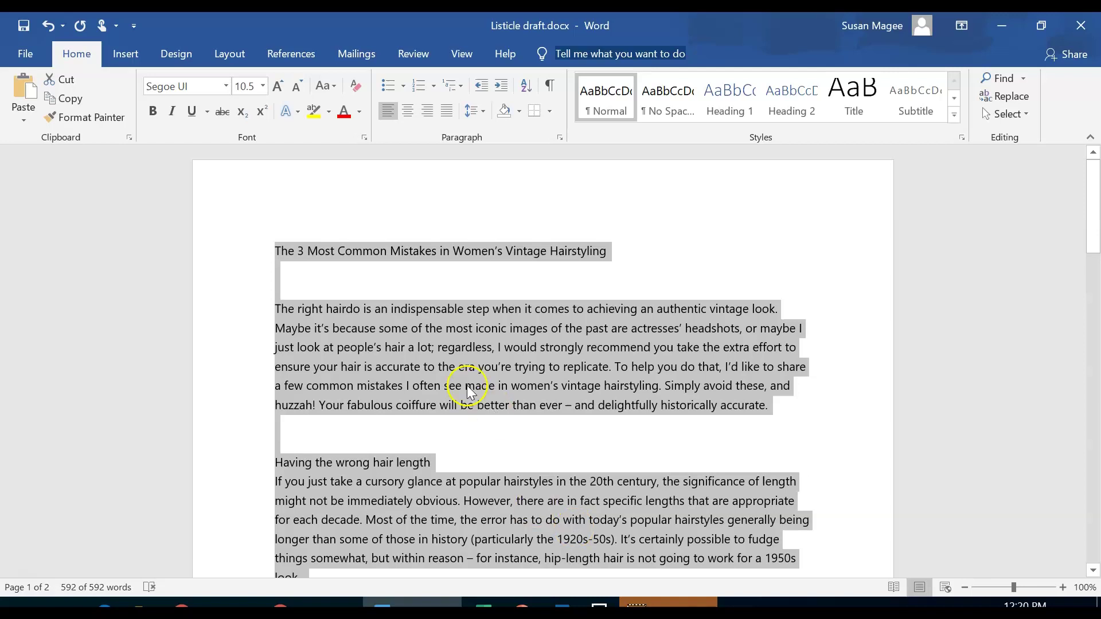
Deselect the text, scroll through the plain draft, and return to the blog's Posts list.
click(557, 441)
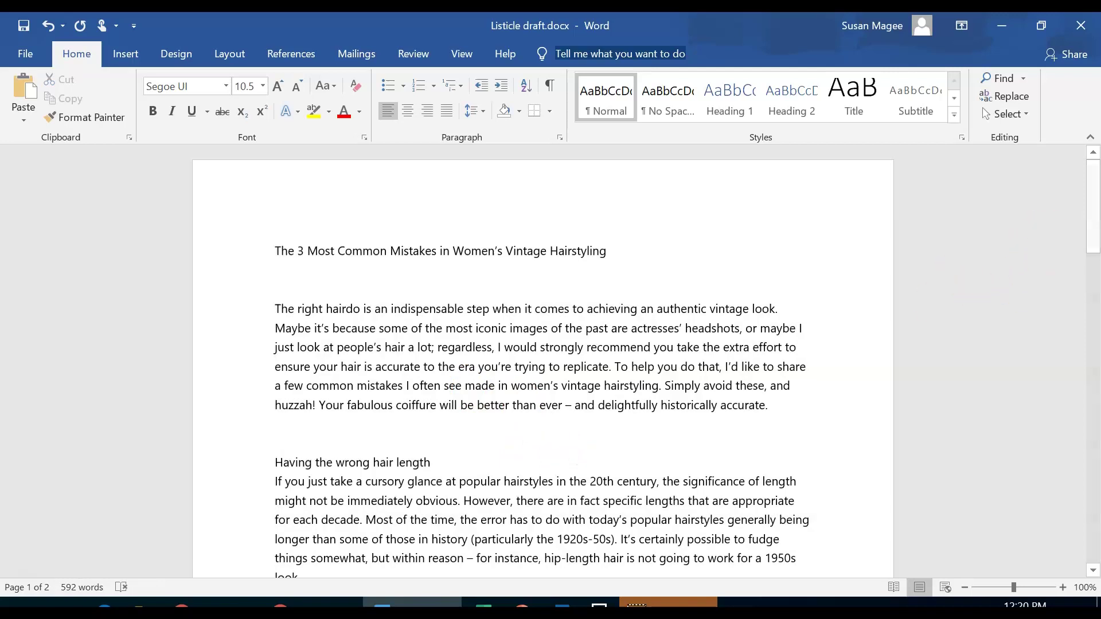
drag(1093, 226, 1094, 426)
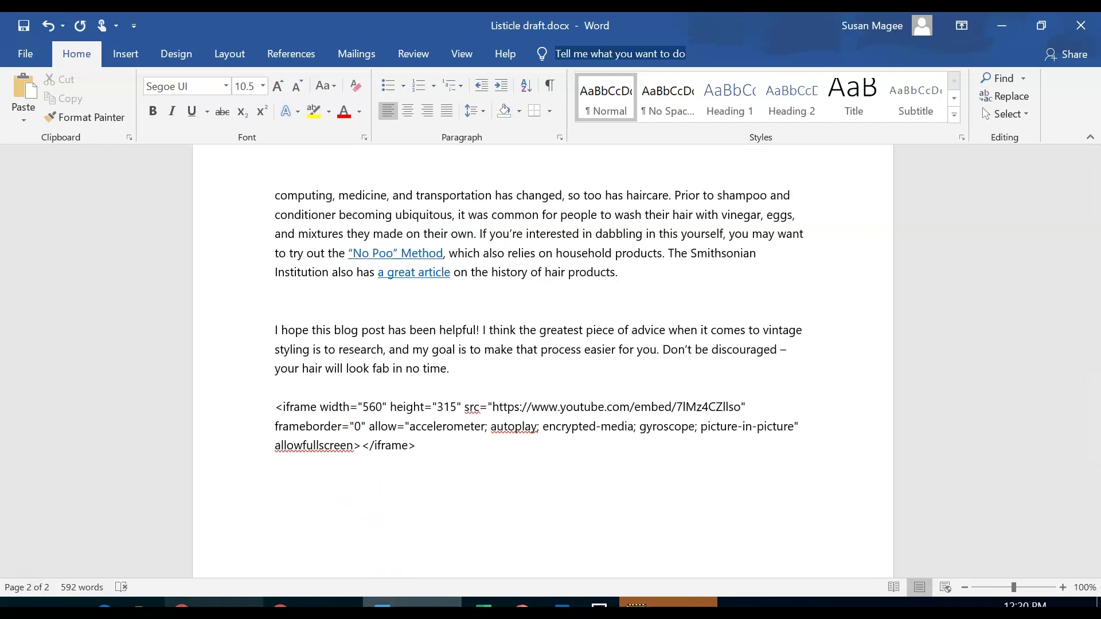
key(alt+Tab)
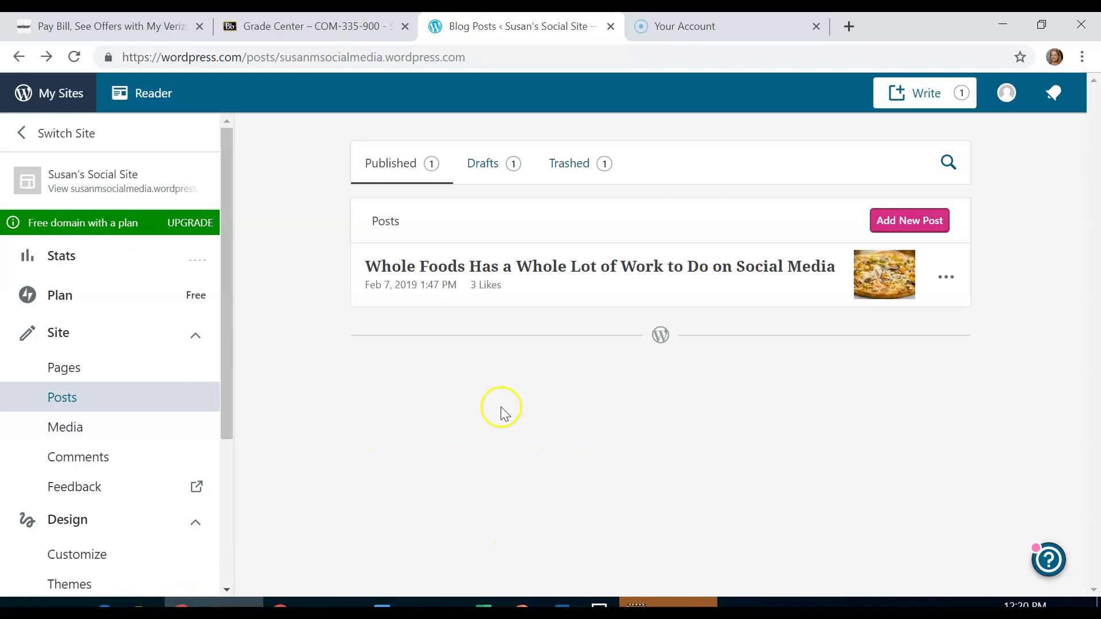
Create a new post from the Posts list and place the cursor in its empty body.
click(63, 403)
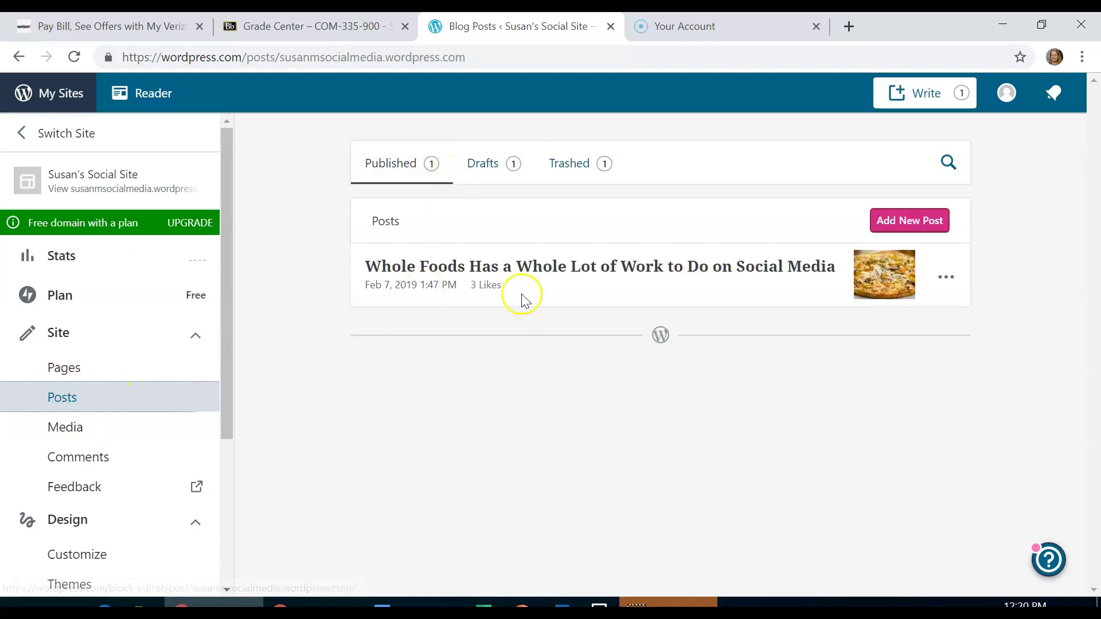
click(916, 221)
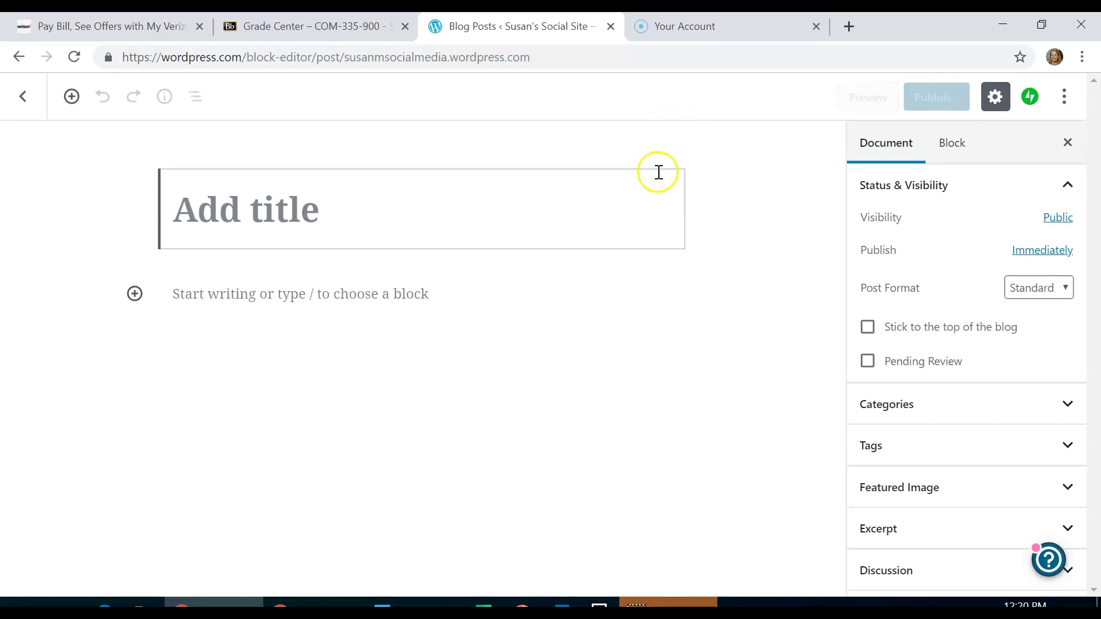
click(177, 301)
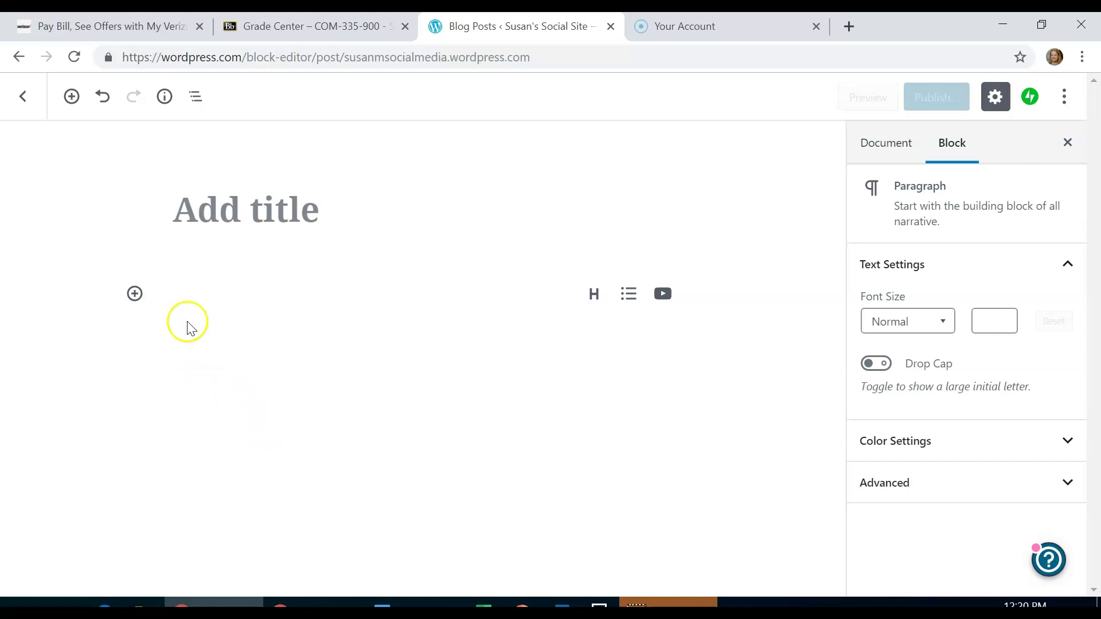
click(179, 291)
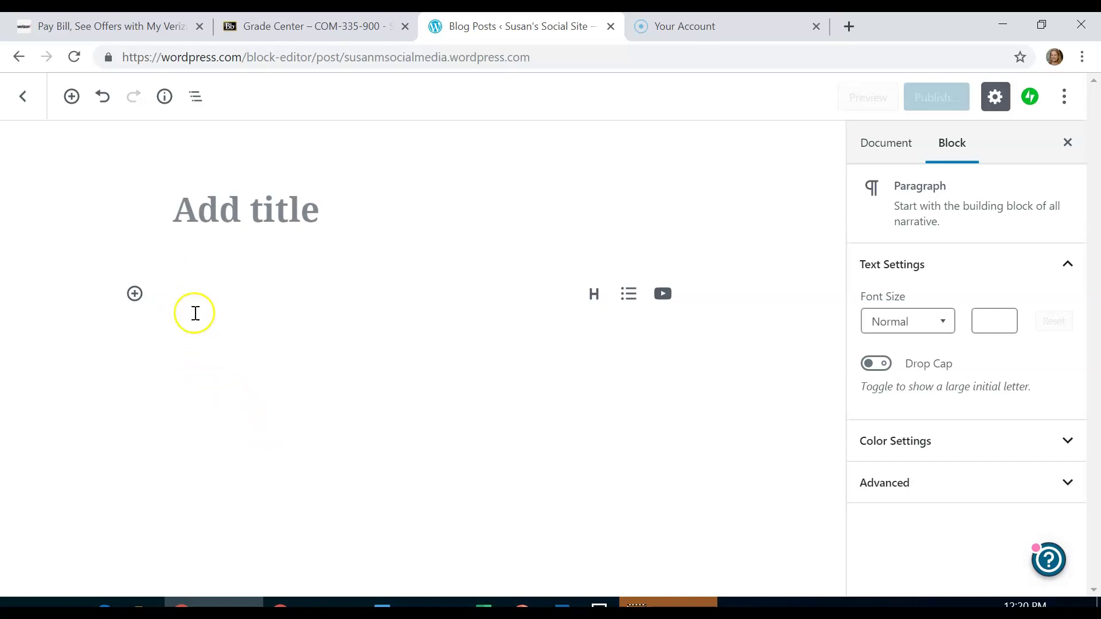
Copy the Word draft from the title through the last paragraph, excluding the iframe embed code.
click(382, 603)
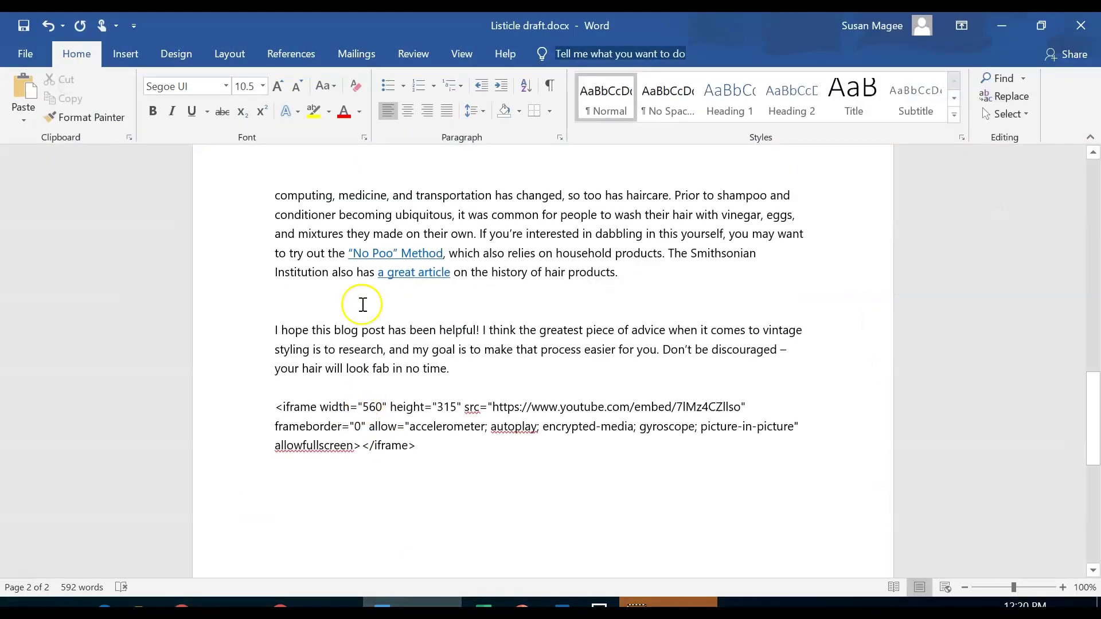
double_click(209, 265)
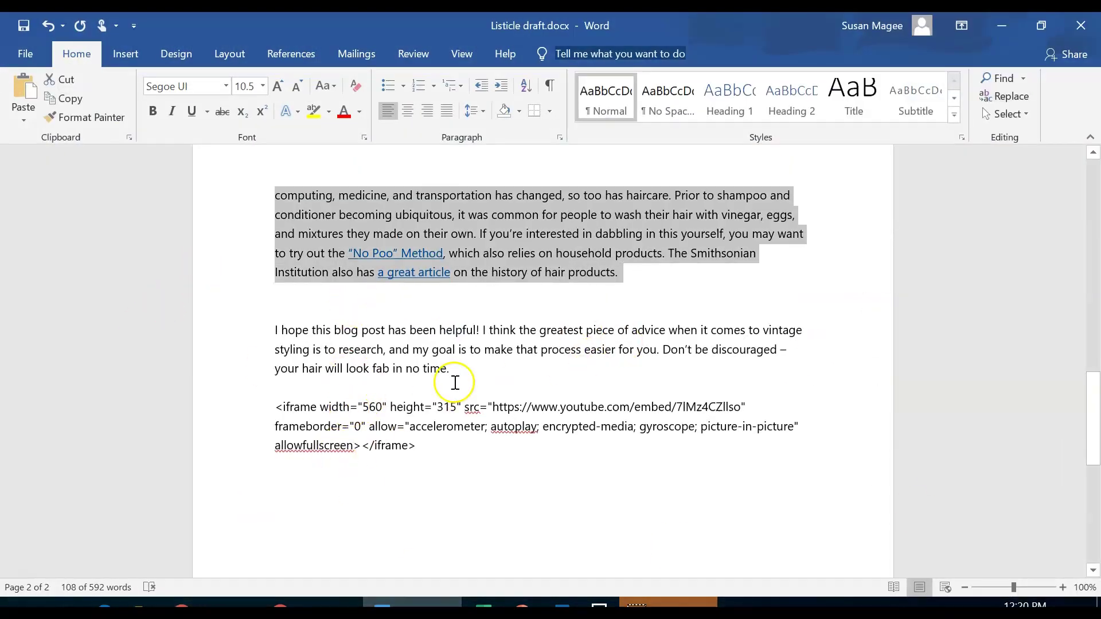
drag(459, 371, 319, 421)
click(256, 256)
drag(272, 250, 614, 437)
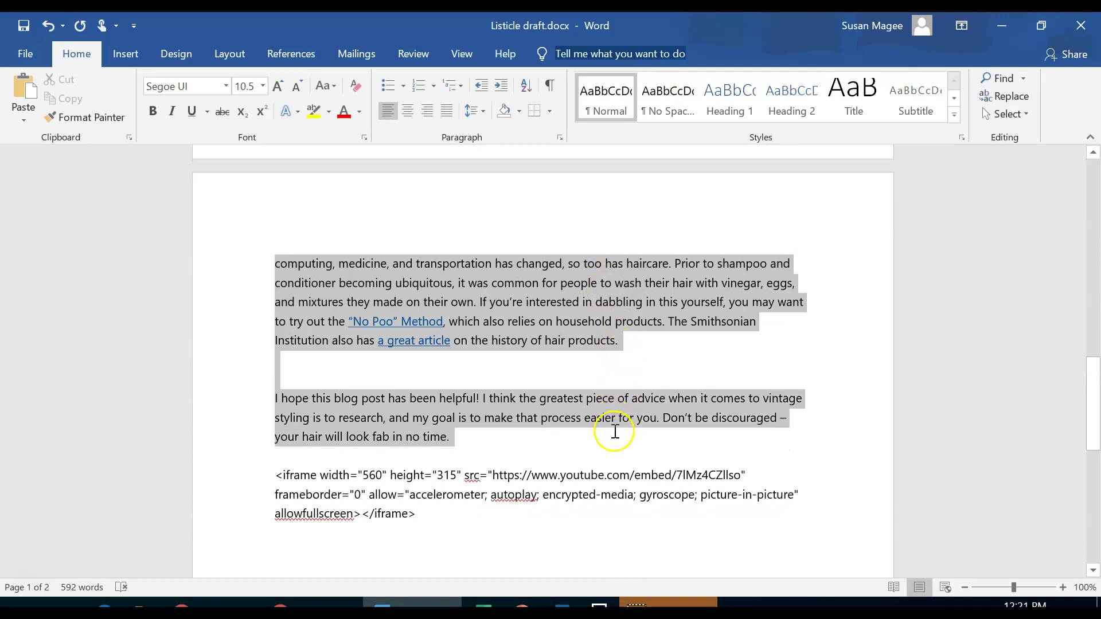
right_click(582, 319)
click(640, 264)
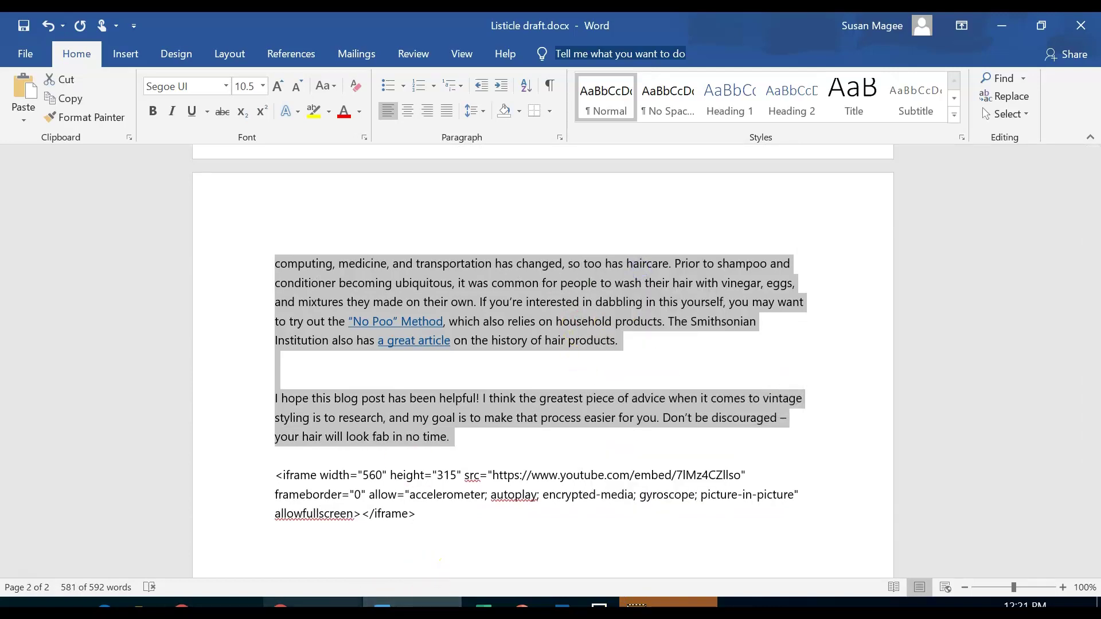
Paste the copied listicle text into the new post's body.
click(181, 606)
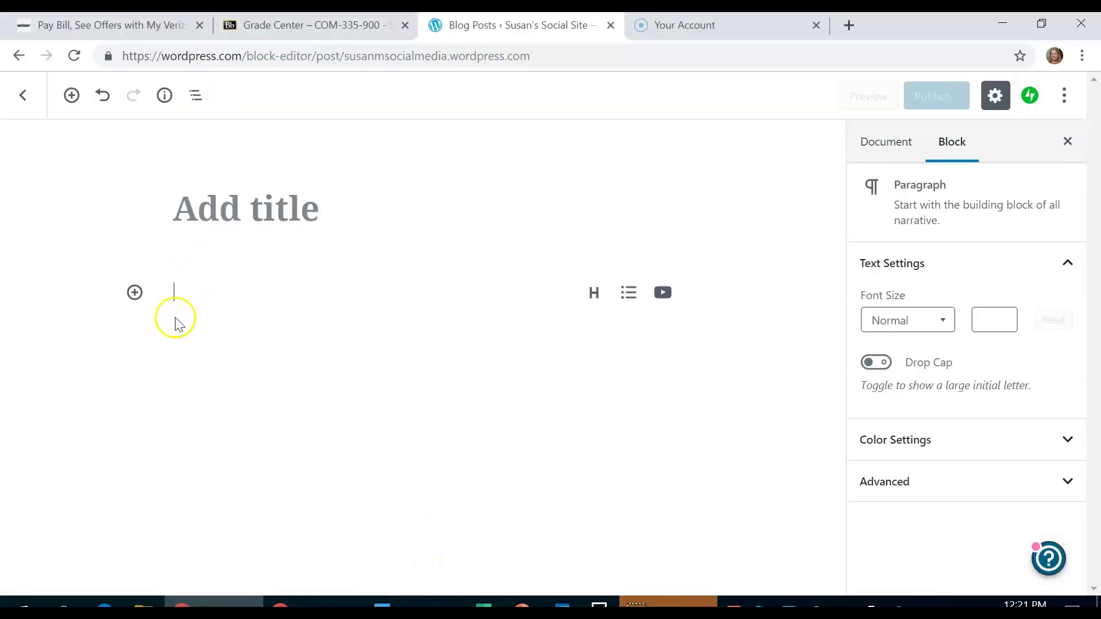
key(ctrl+v)
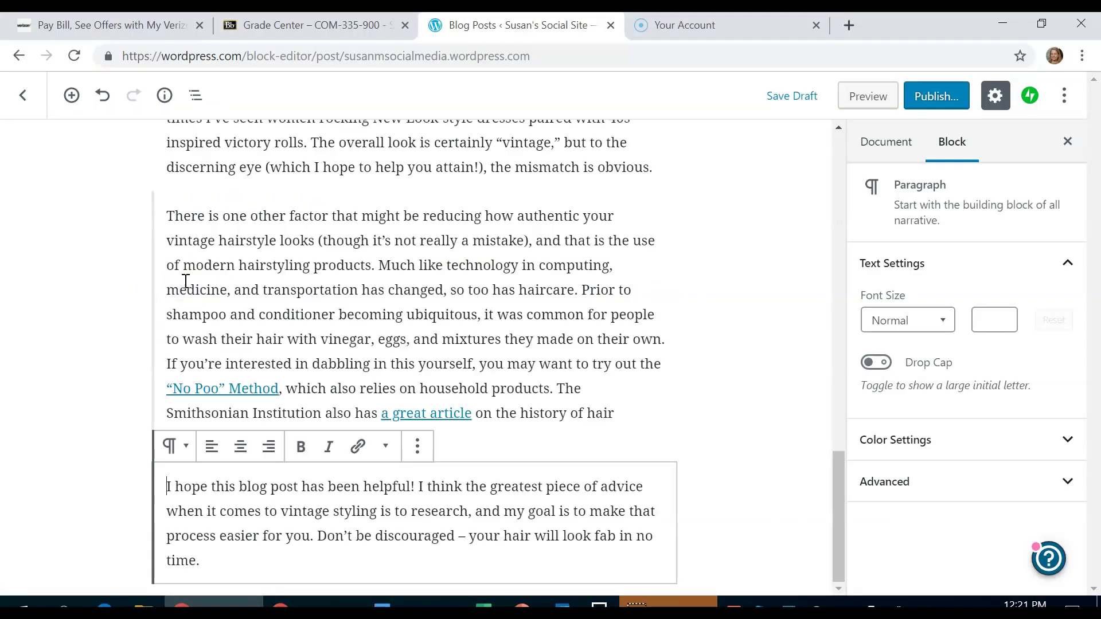
drag(838, 528, 851, 217)
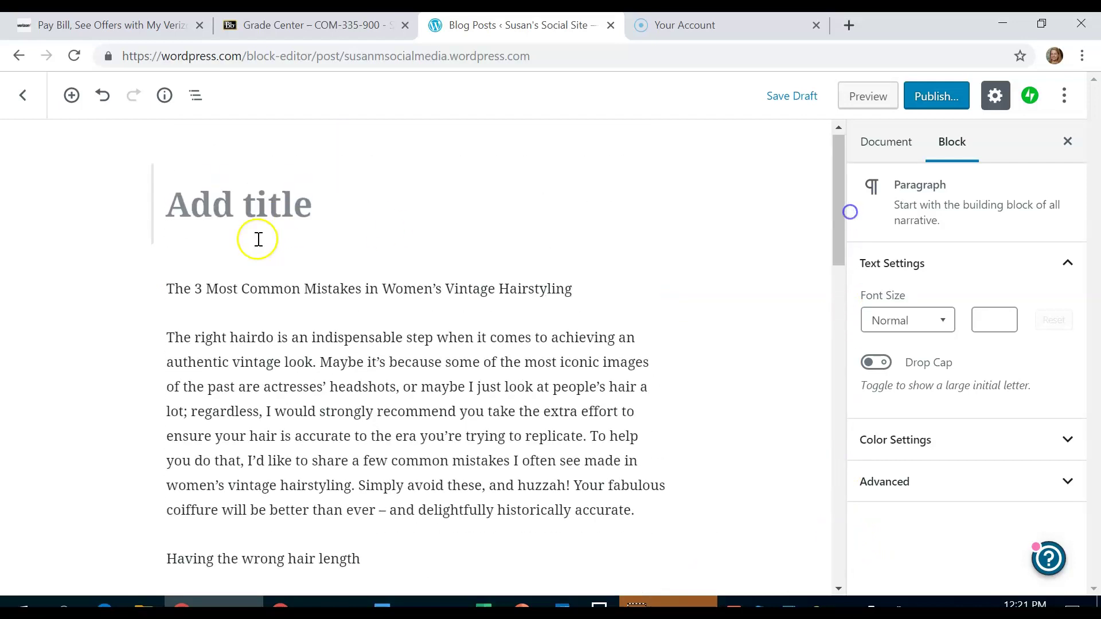
Move the headline line out of the body and paste it into the post title.
click(234, 295)
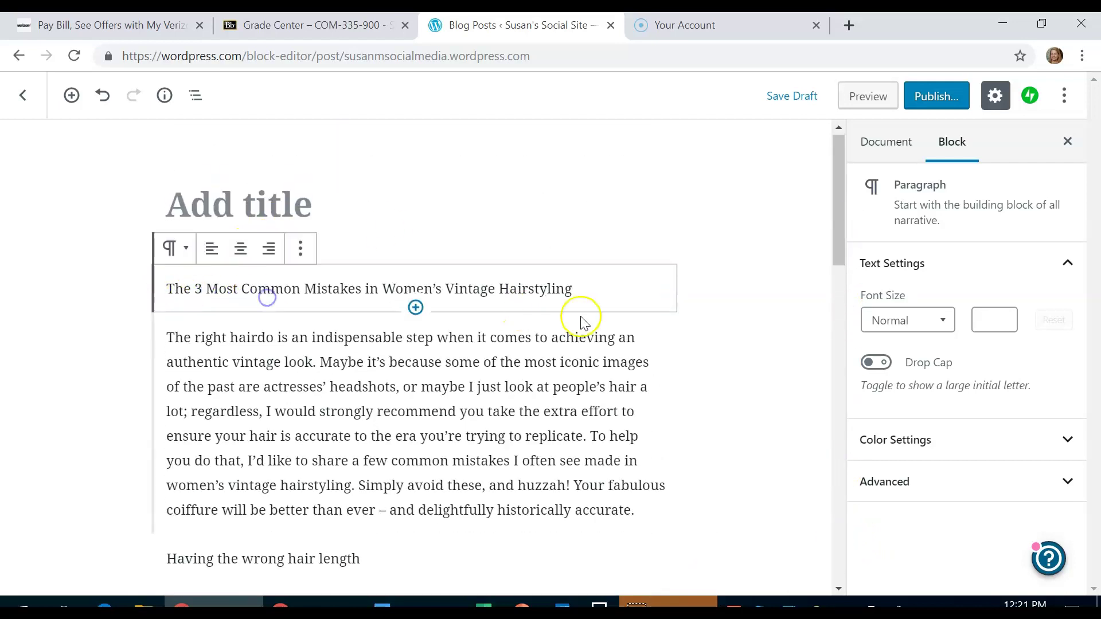
drag(582, 281, 125, 276)
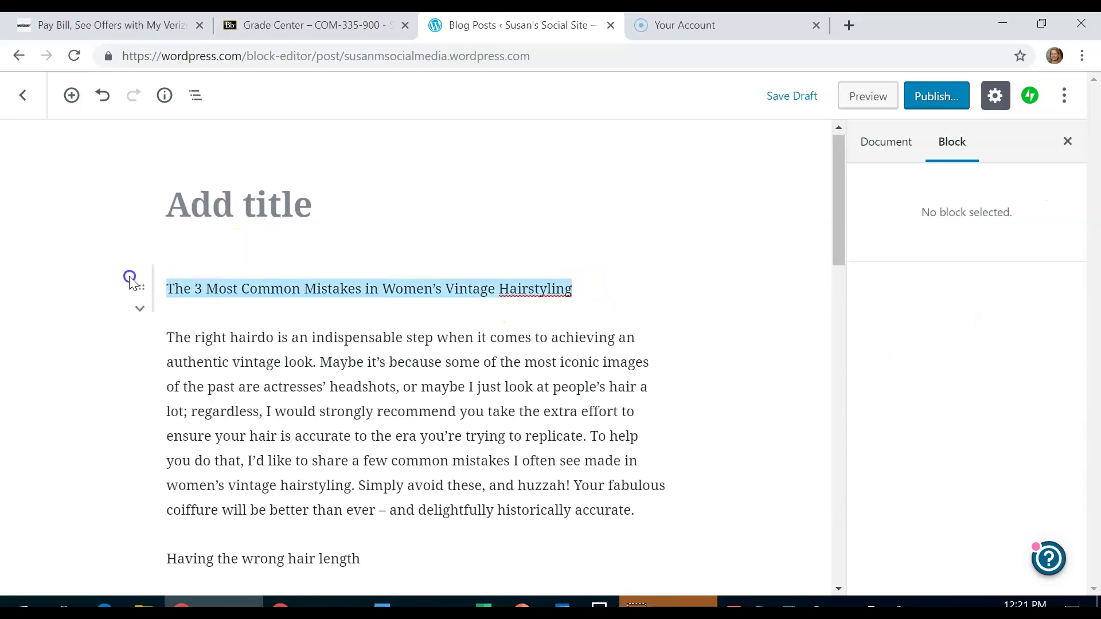
key(BackSpace)
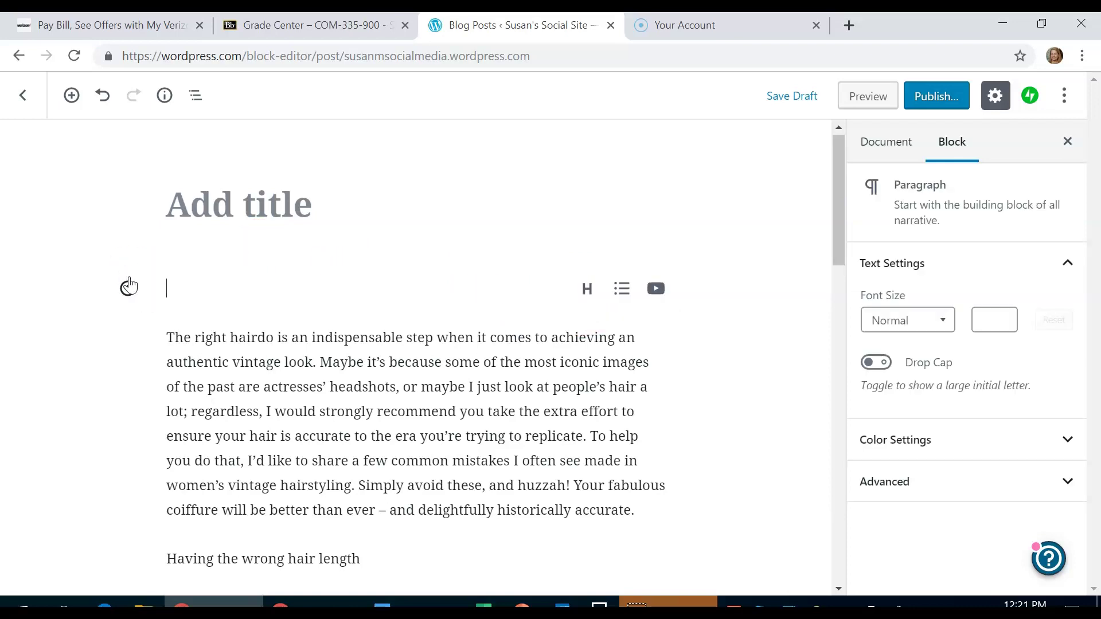
key(BackSpace)
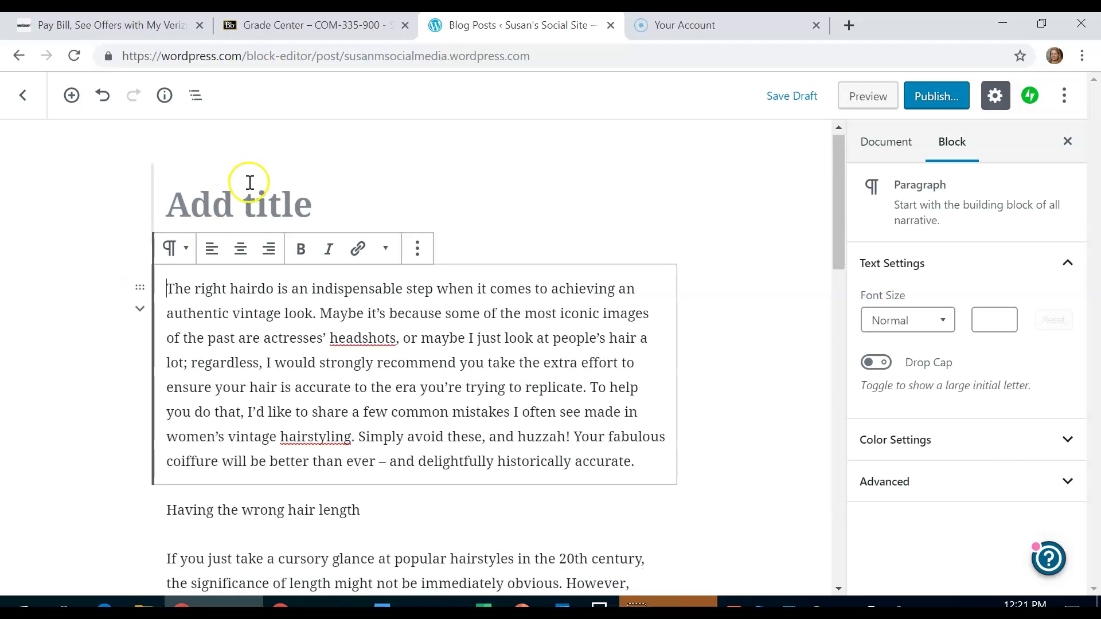
click(250, 202)
key(ctrl+v)
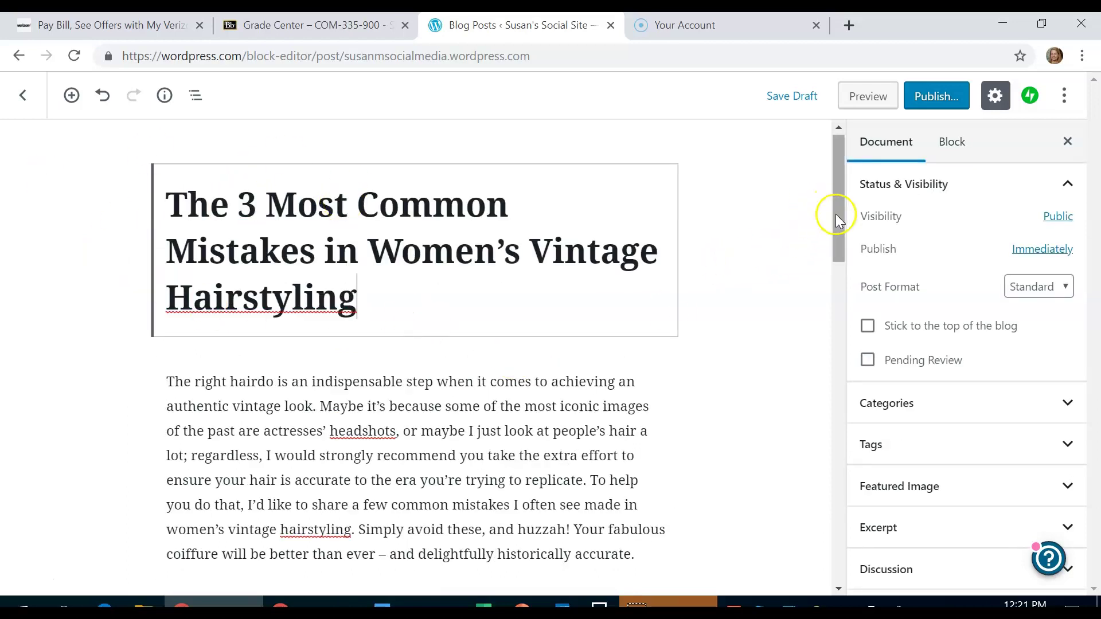
Cut the 'Having the wrong hair length' line and paste it into a new heading block after the intro.
drag(835, 215, 840, 266)
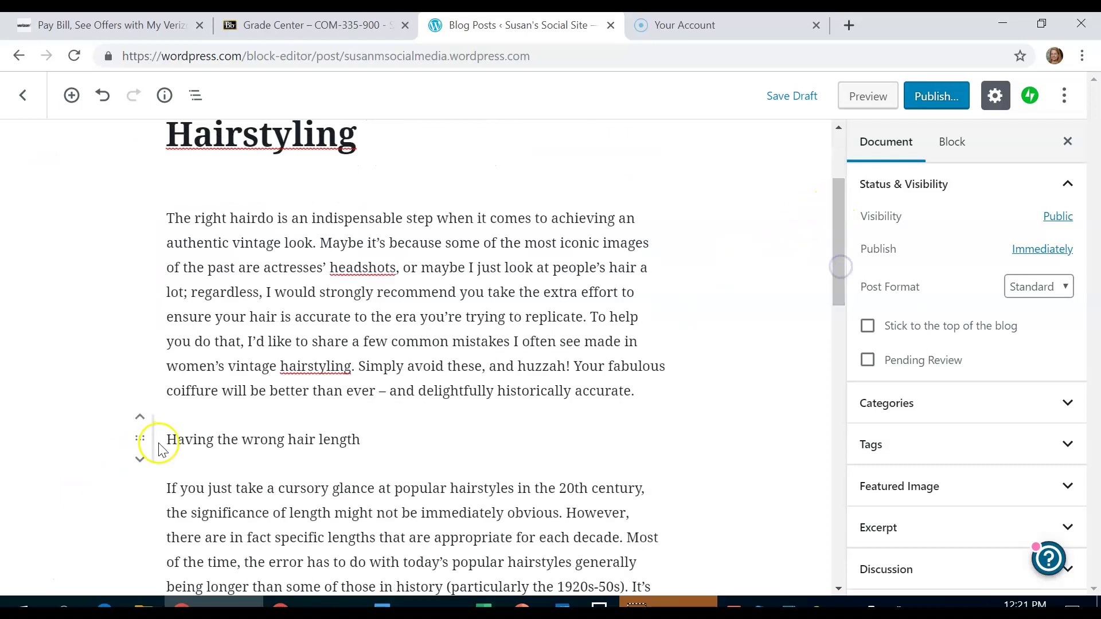
drag(167, 439, 373, 439)
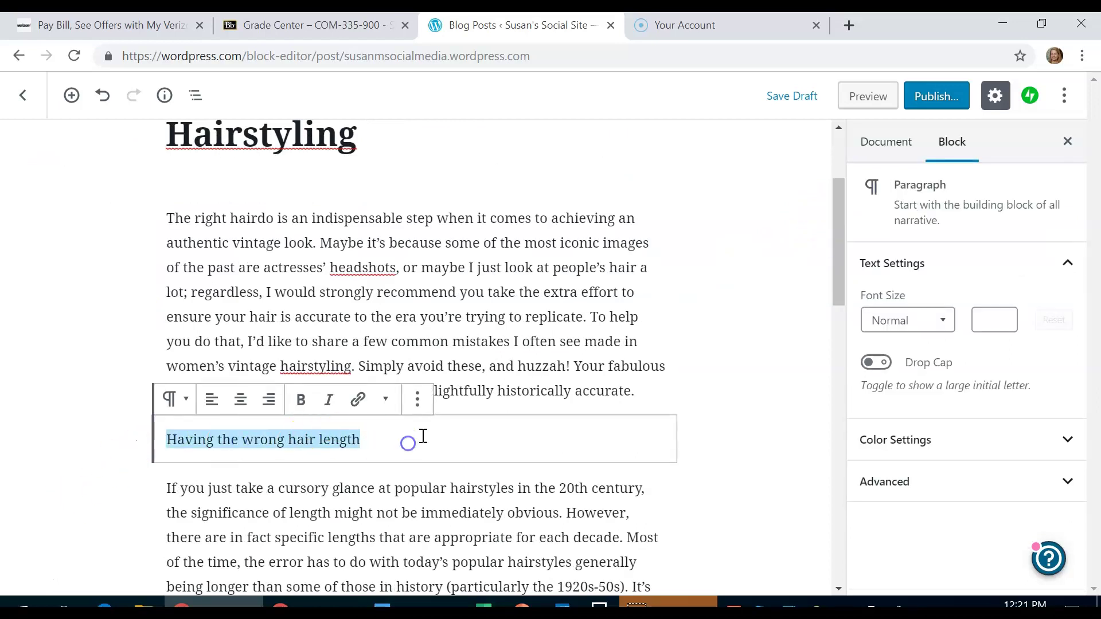
key(ctrl+x)
key(Delete)
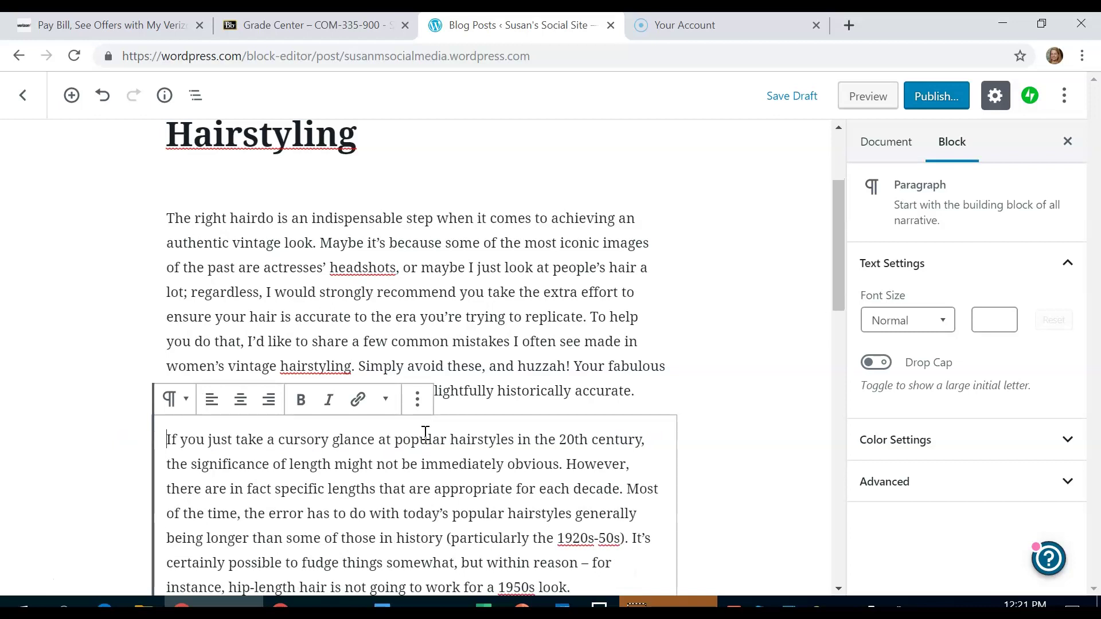
click(520, 390)
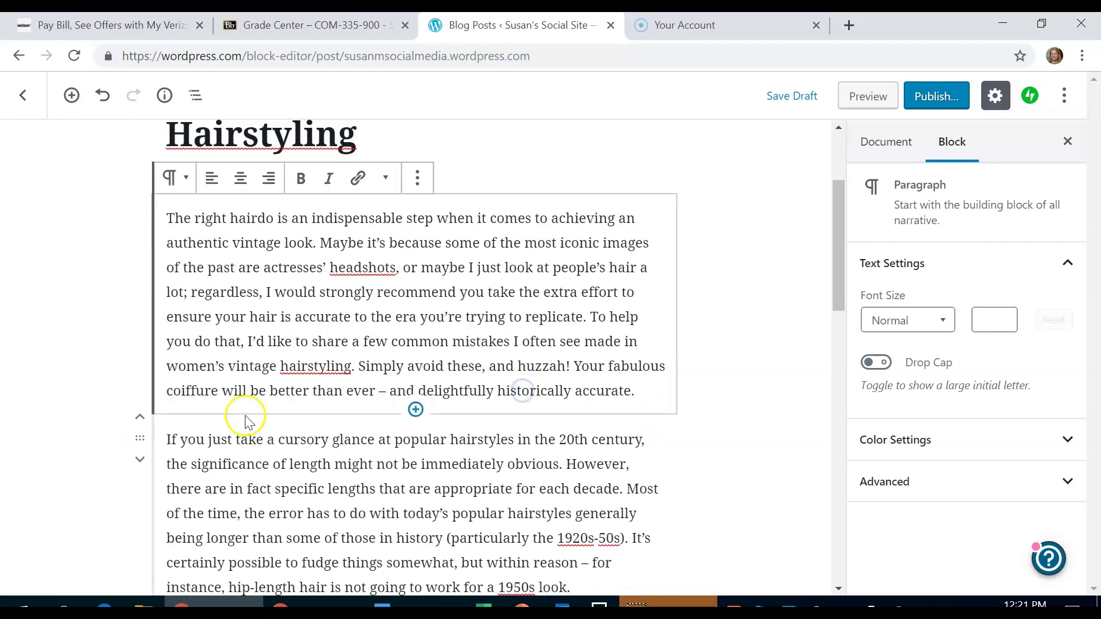
click(416, 410)
click(410, 224)
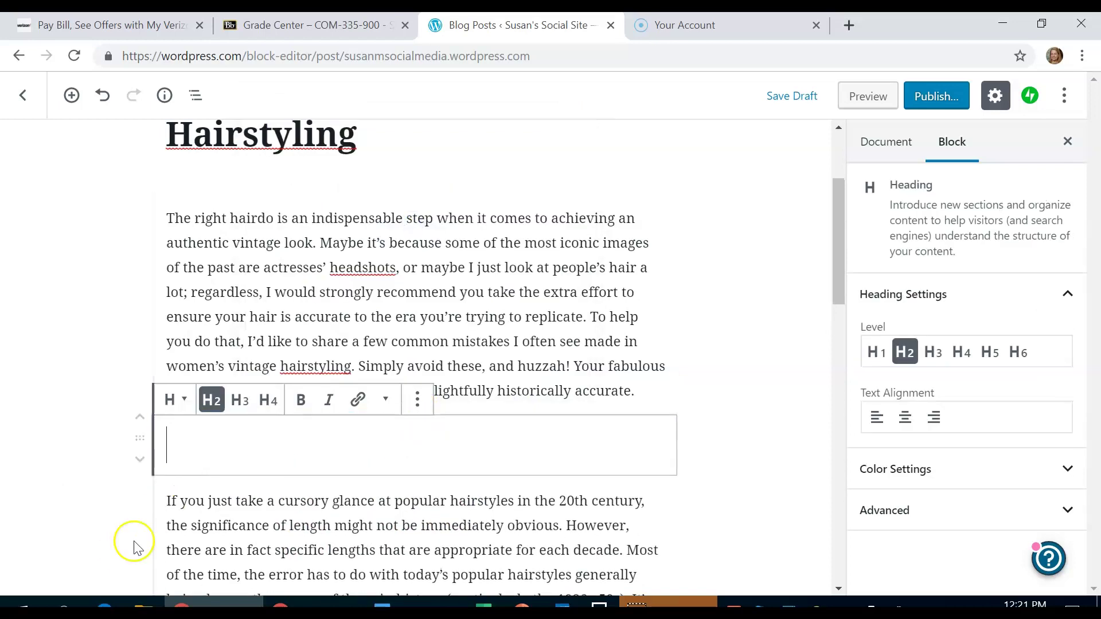
key(ctrl+v)
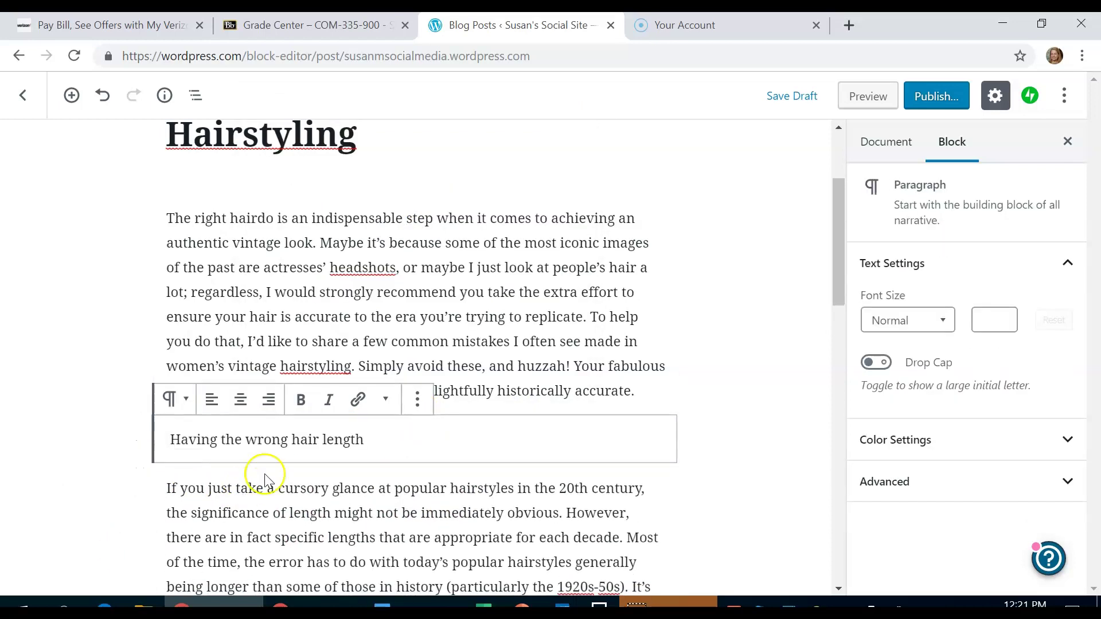
Make 'Having the wrong hair length' a Heading at level H3.
click(173, 399)
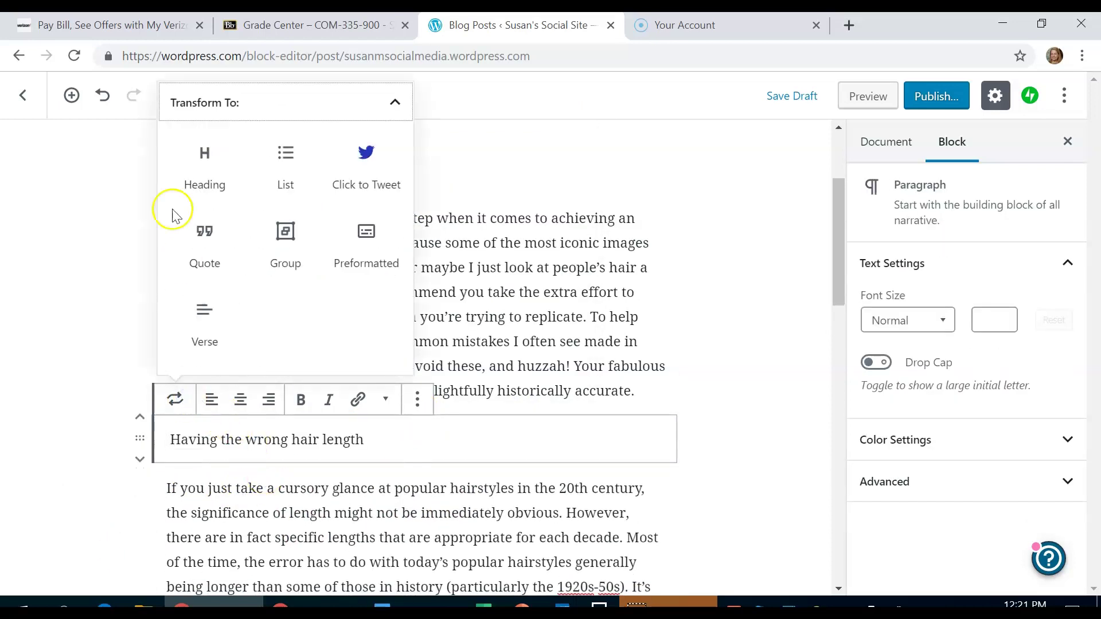
click(219, 175)
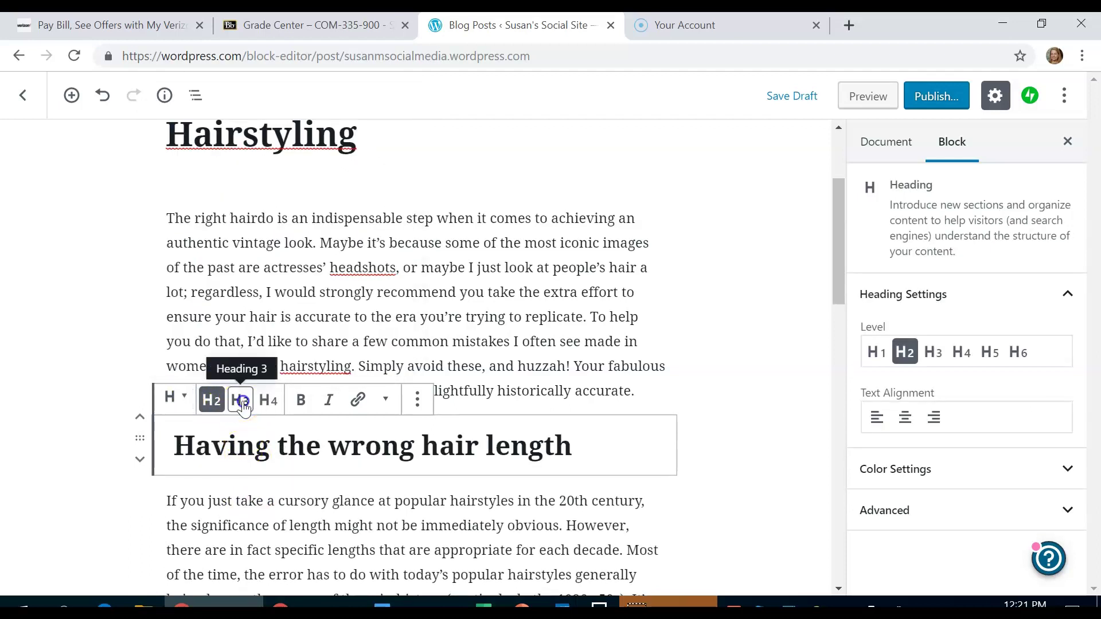
click(241, 402)
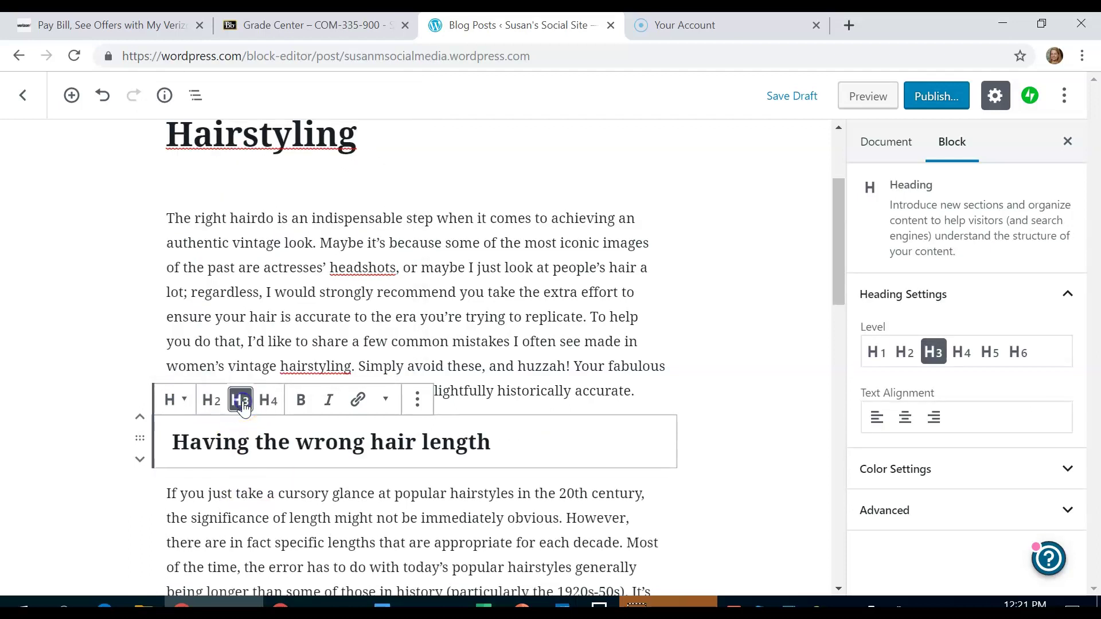
click(175, 443)
Add a '1.' prefix to the heading and undo the automatic list conversion.
text(1.)
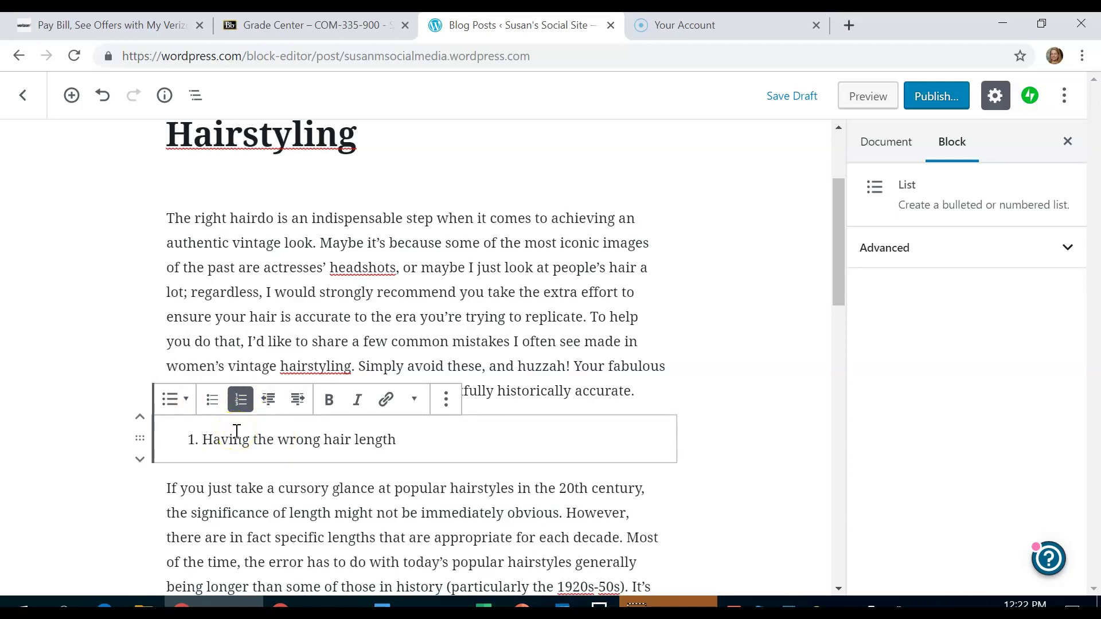
drag(188, 441, 404, 454)
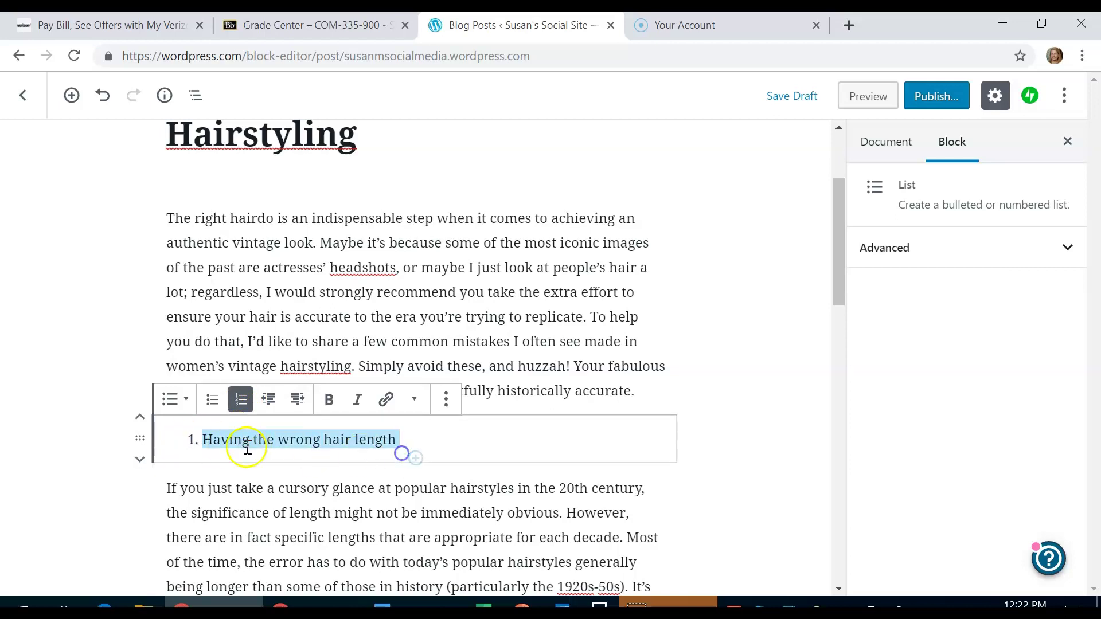
click(184, 444)
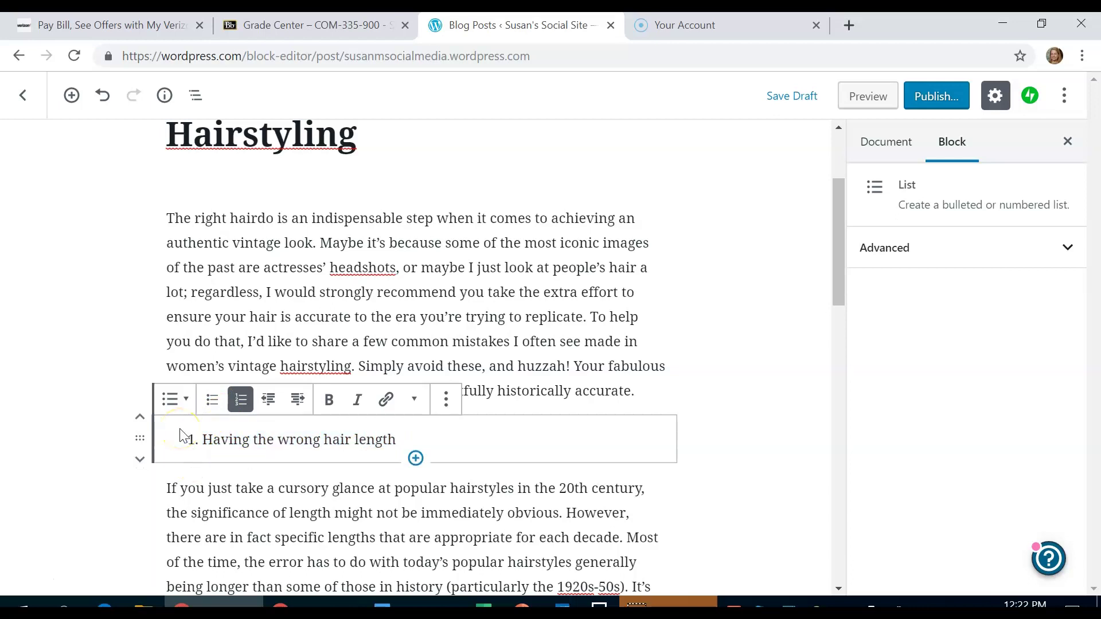
key(ctrl+z)
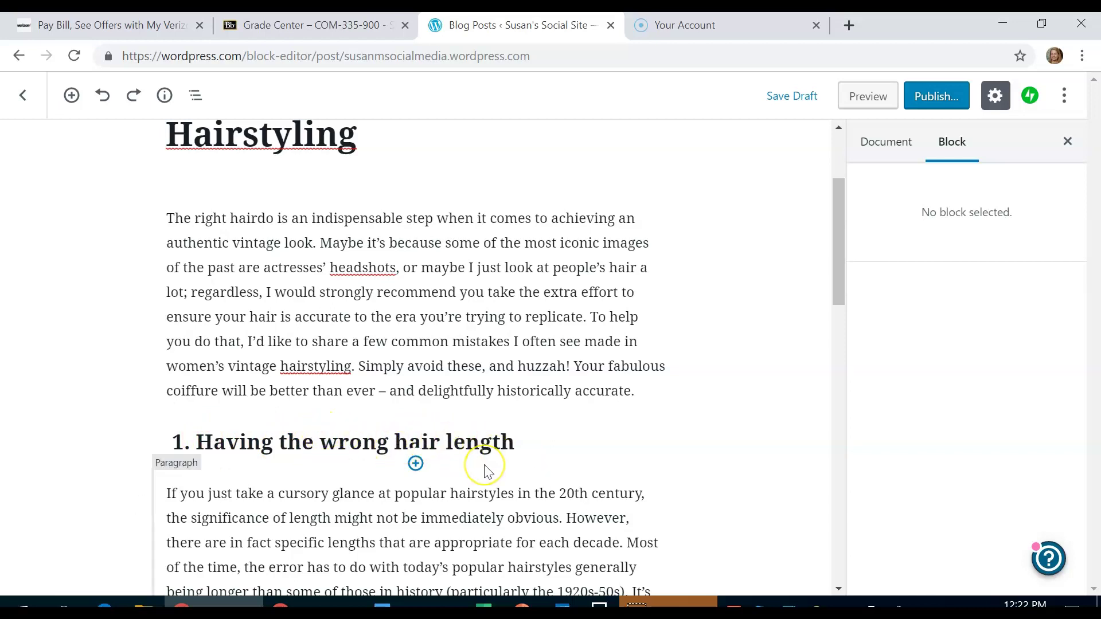
Fix the prefix so the H3 heading reads '1. Having the wrong hair length'.
click(515, 443)
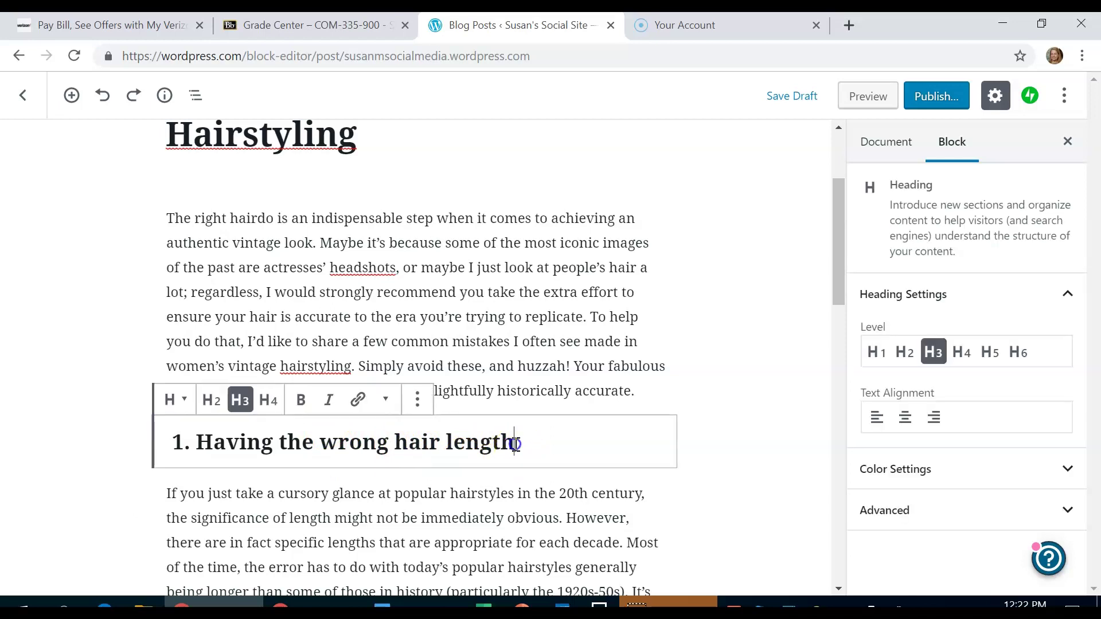
click(468, 546)
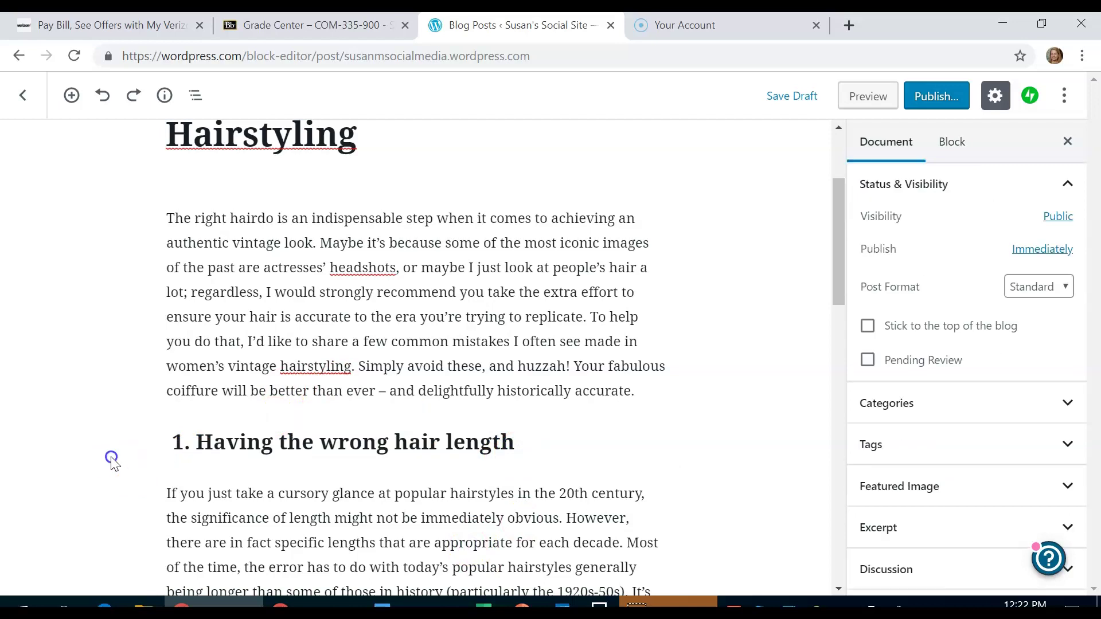
click(175, 445)
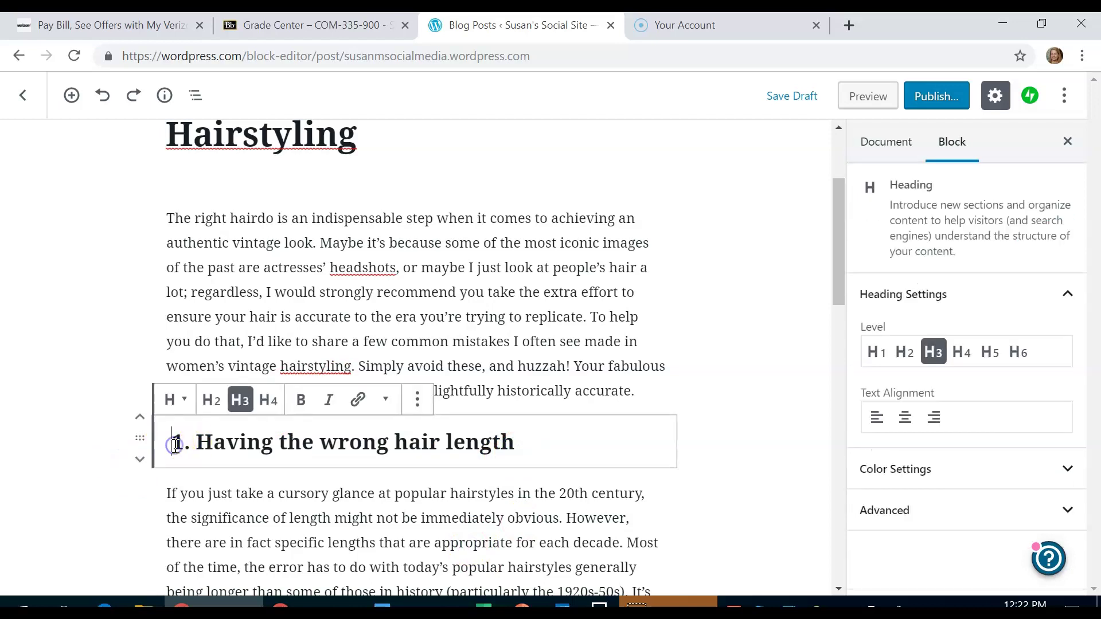
text(#)
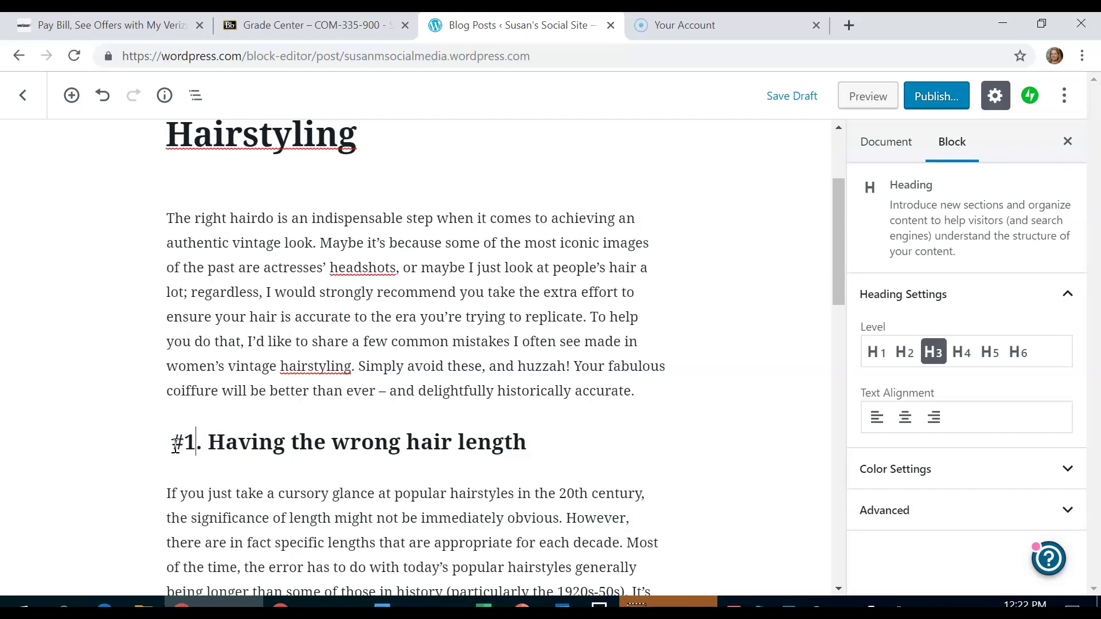
key(Delete)
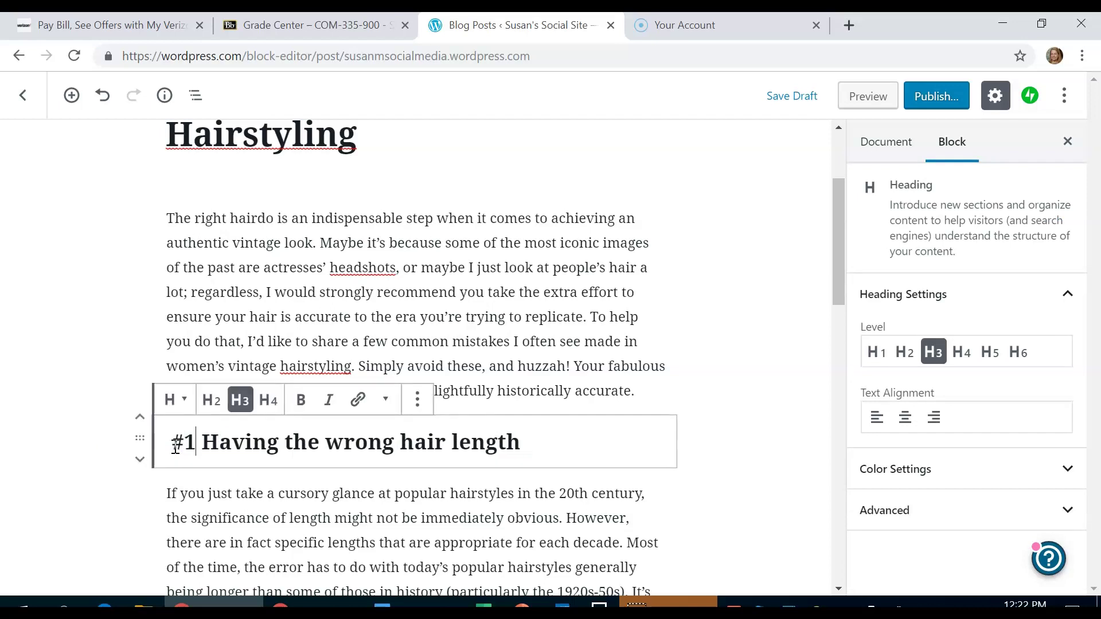
key(BackSpace)
key(BackSpace)
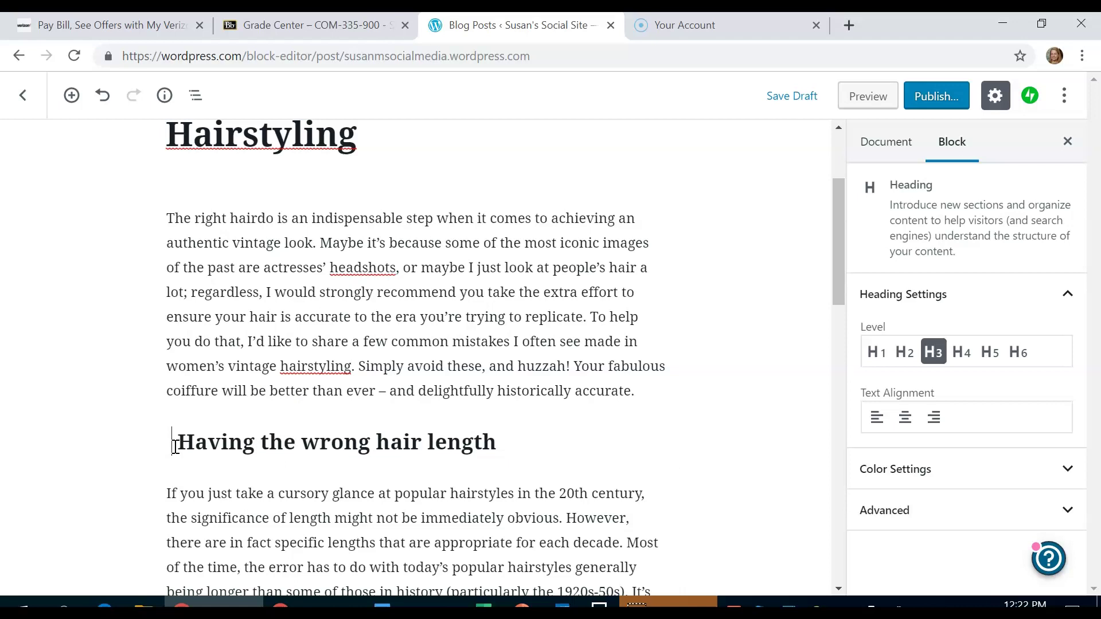
text(1.)
click(256, 568)
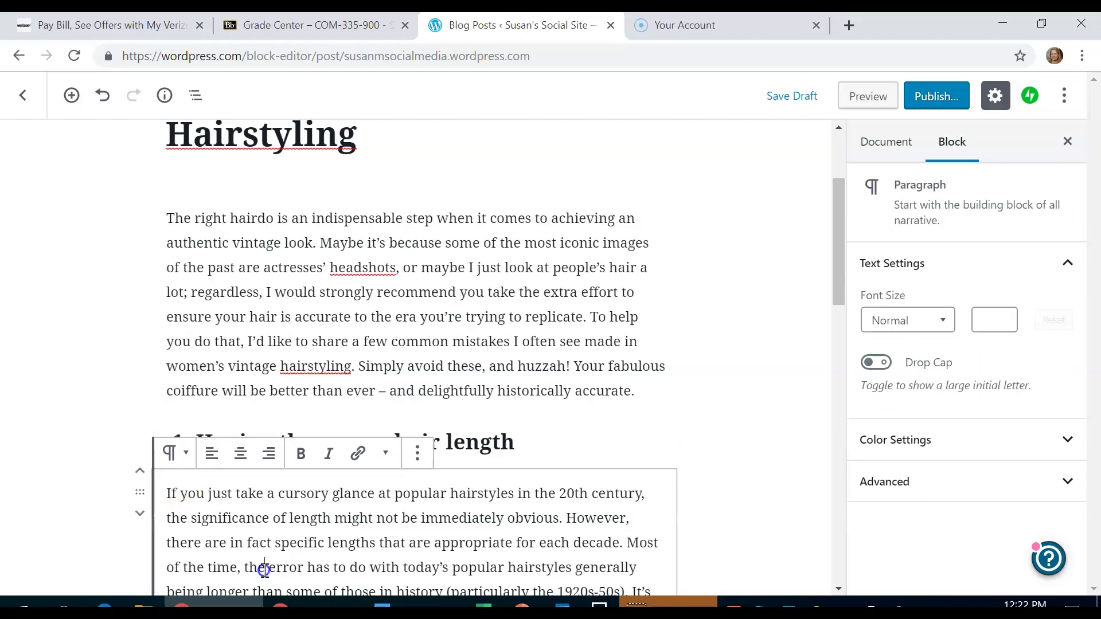
click(416, 409)
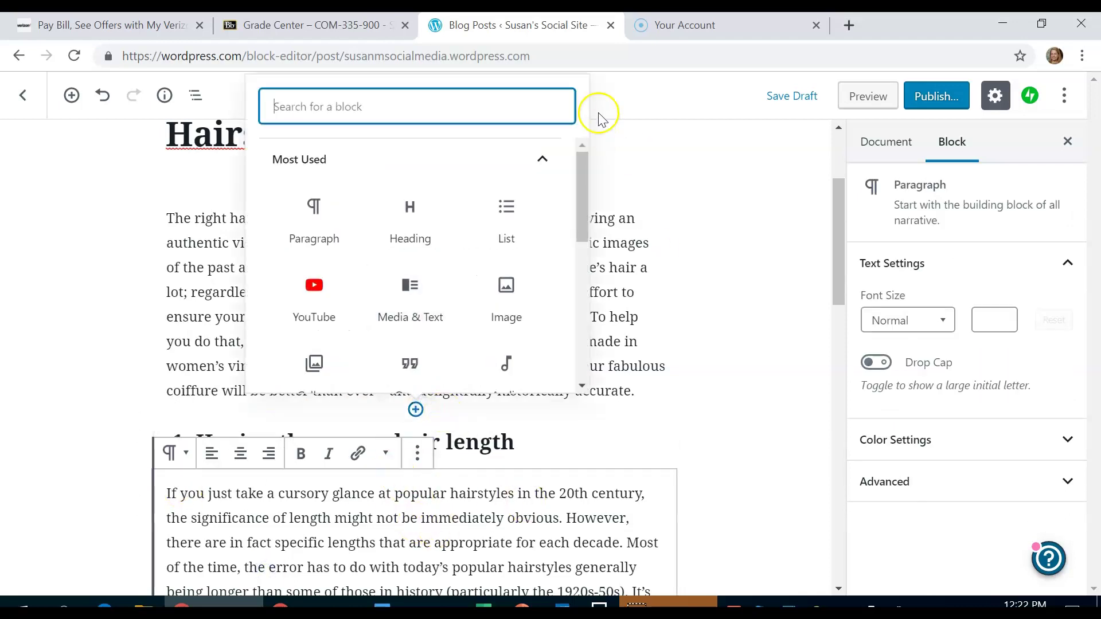
click(533, 525)
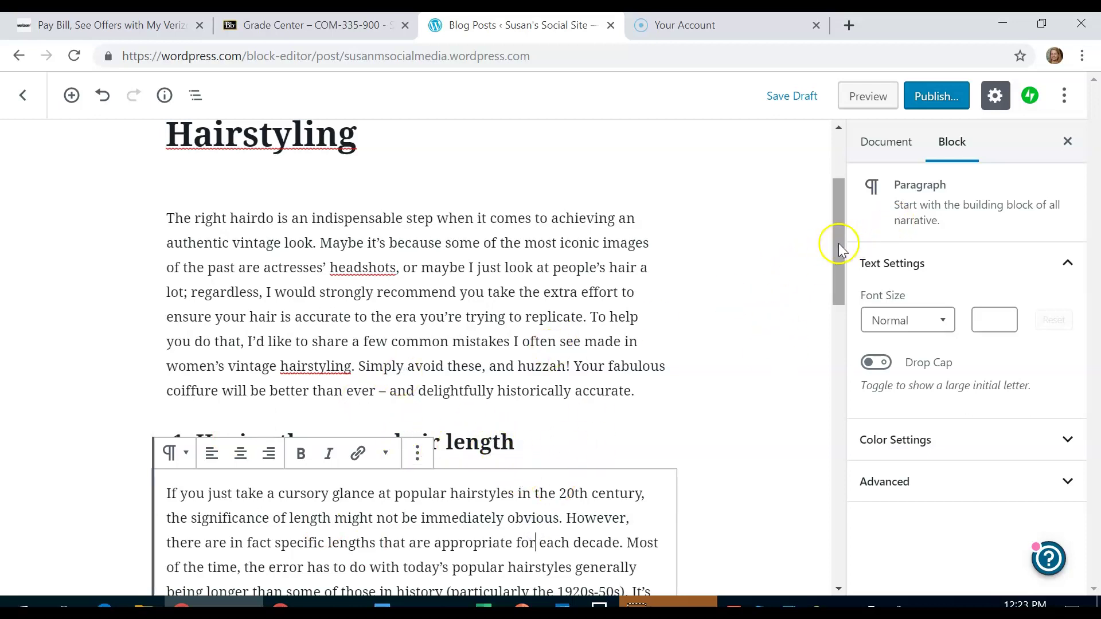
Turn on Open in New Tab for the “No Poo” Method link.
drag(838, 243, 852, 492)
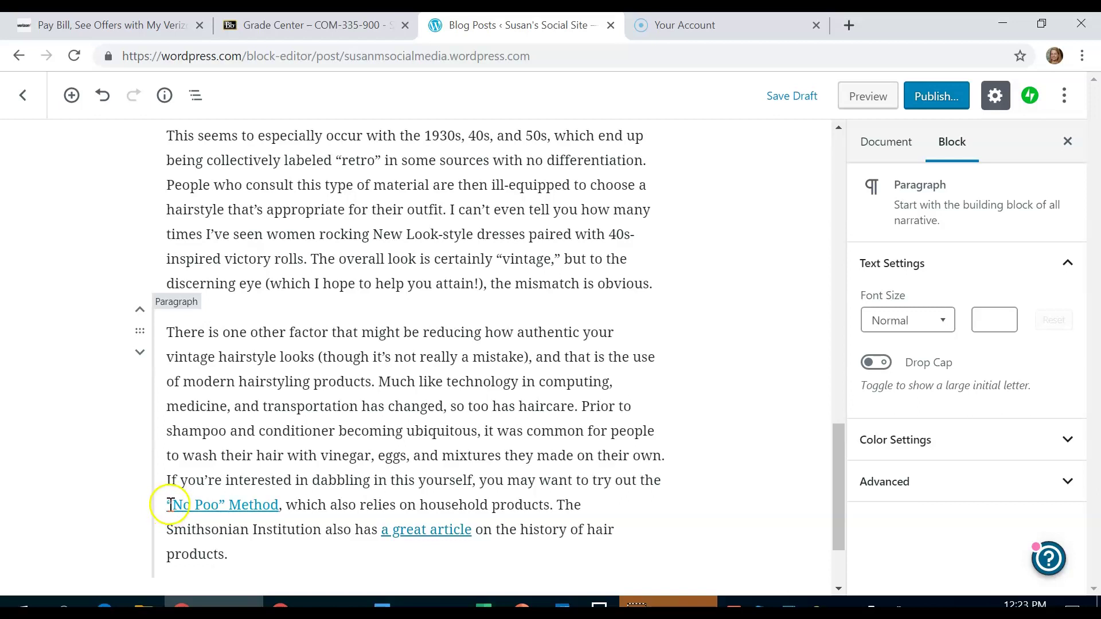
drag(171, 505, 283, 499)
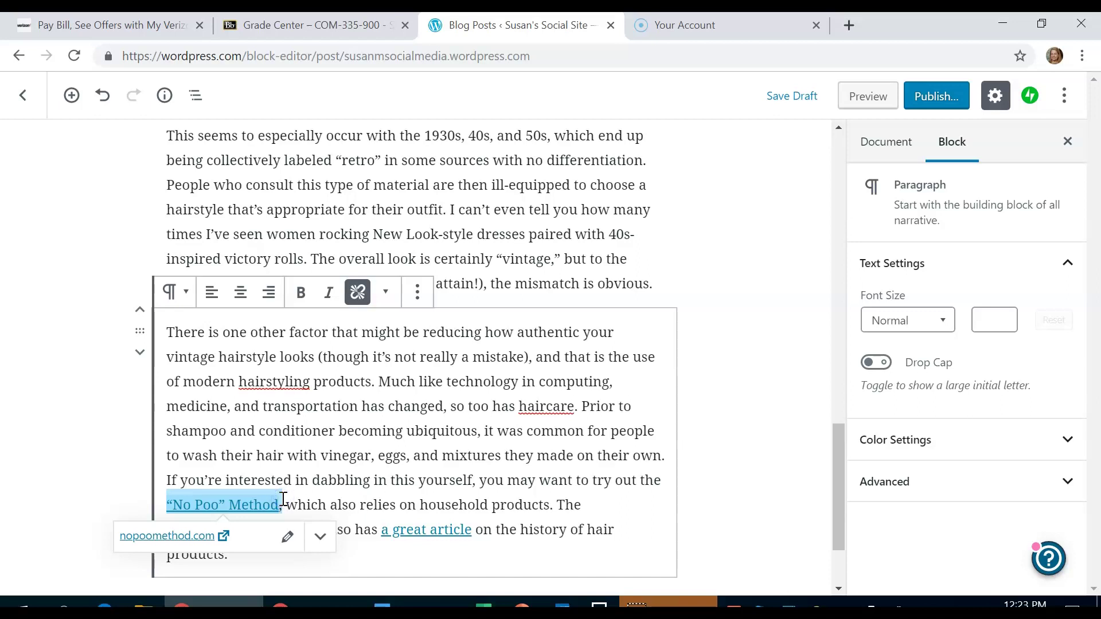
click(321, 537)
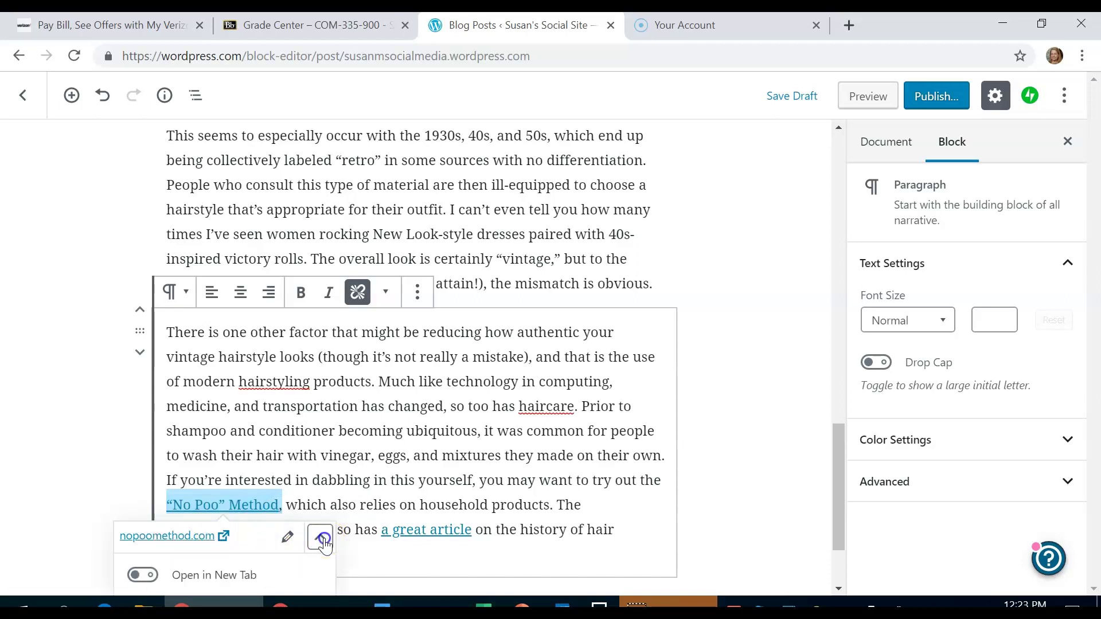
click(148, 576)
click(494, 439)
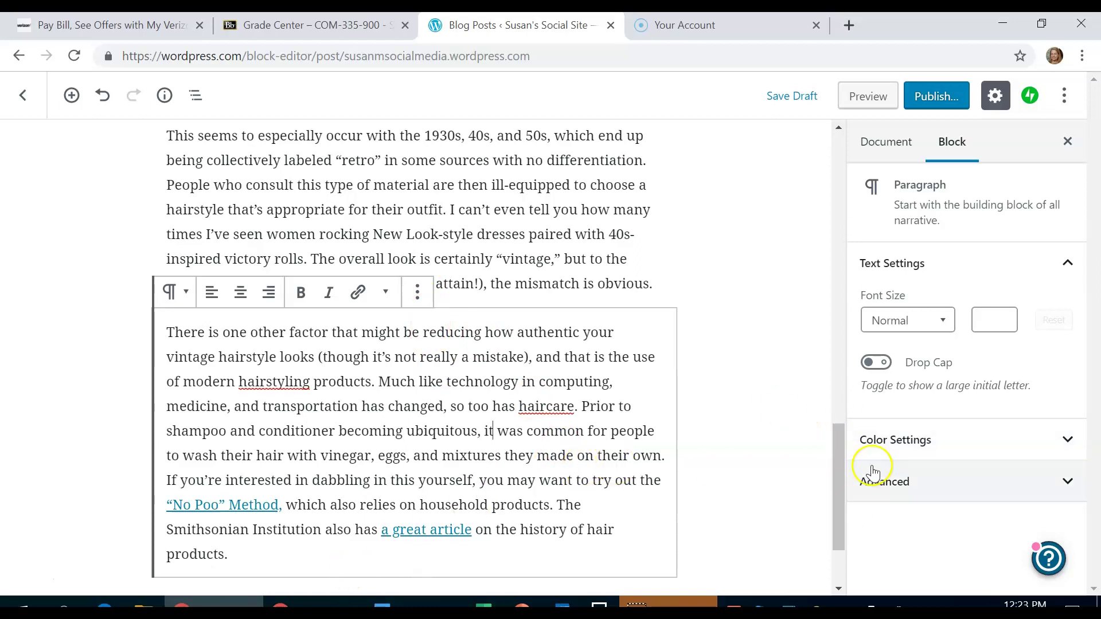
drag(838, 481, 859, 376)
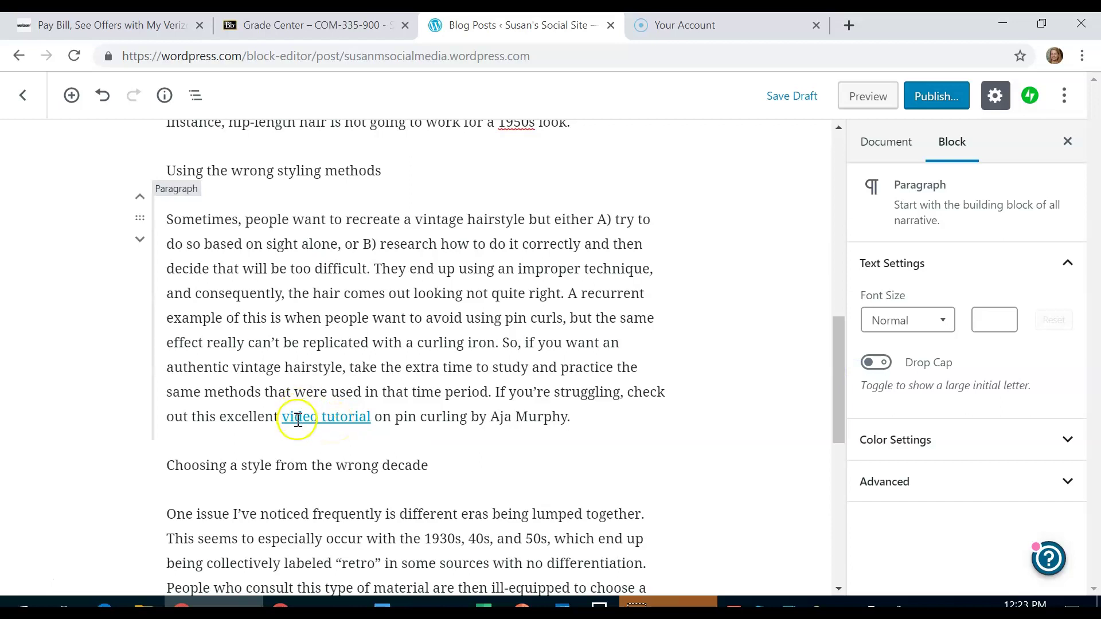
Copy the link address behind the 'video tutorial' text.
drag(283, 417, 371, 416)
right_click(330, 446)
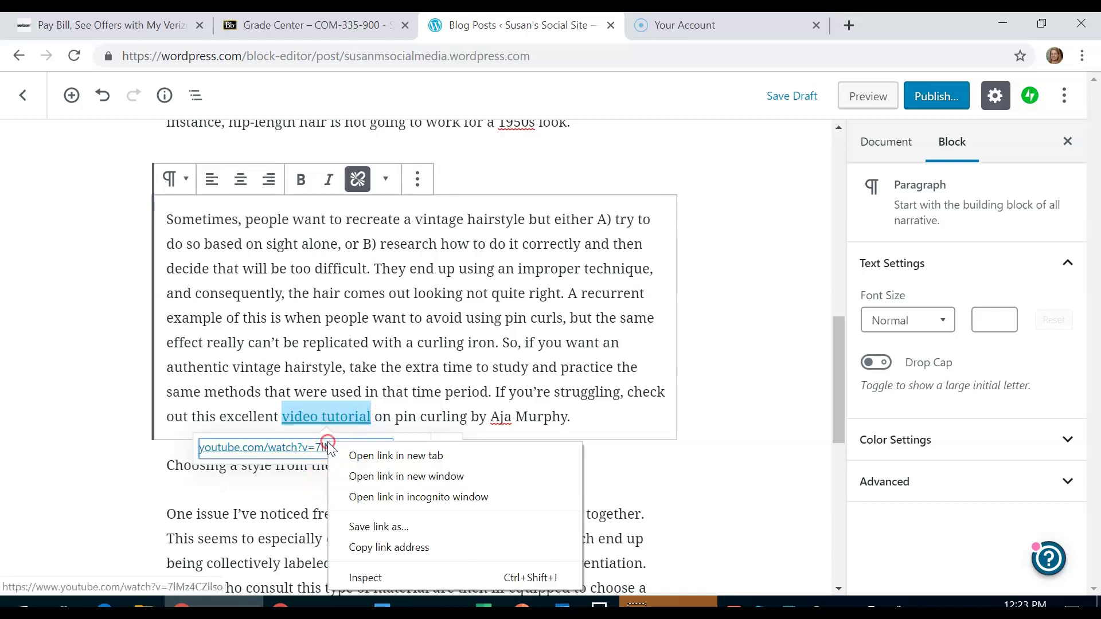
click(373, 548)
click(517, 488)
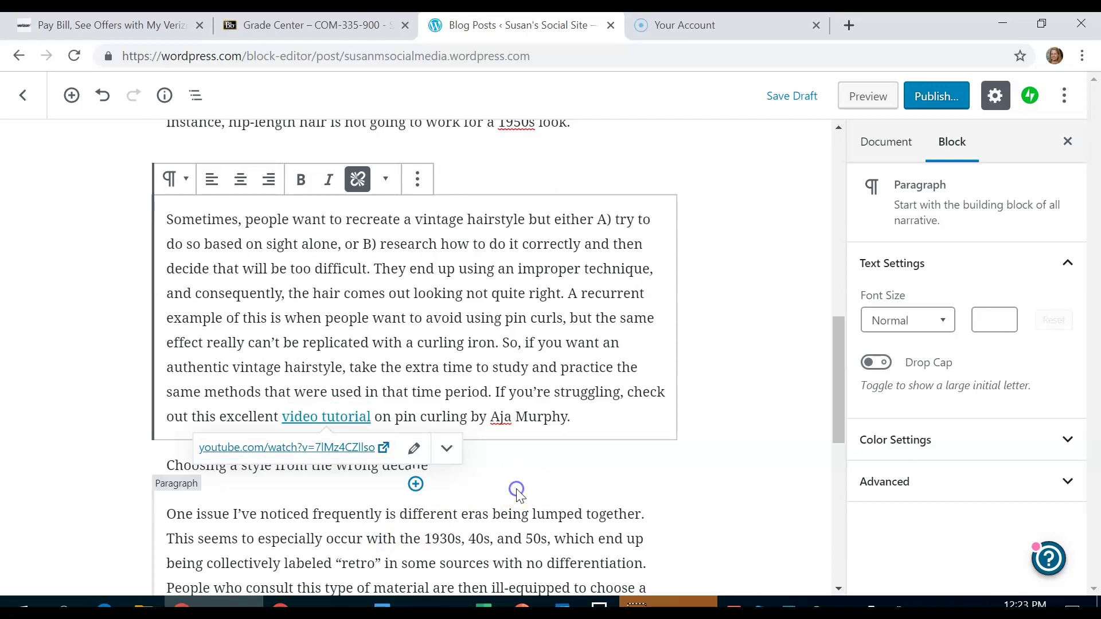
Insert an empty YouTube embed block after the styling-methods paragraph.
click(725, 315)
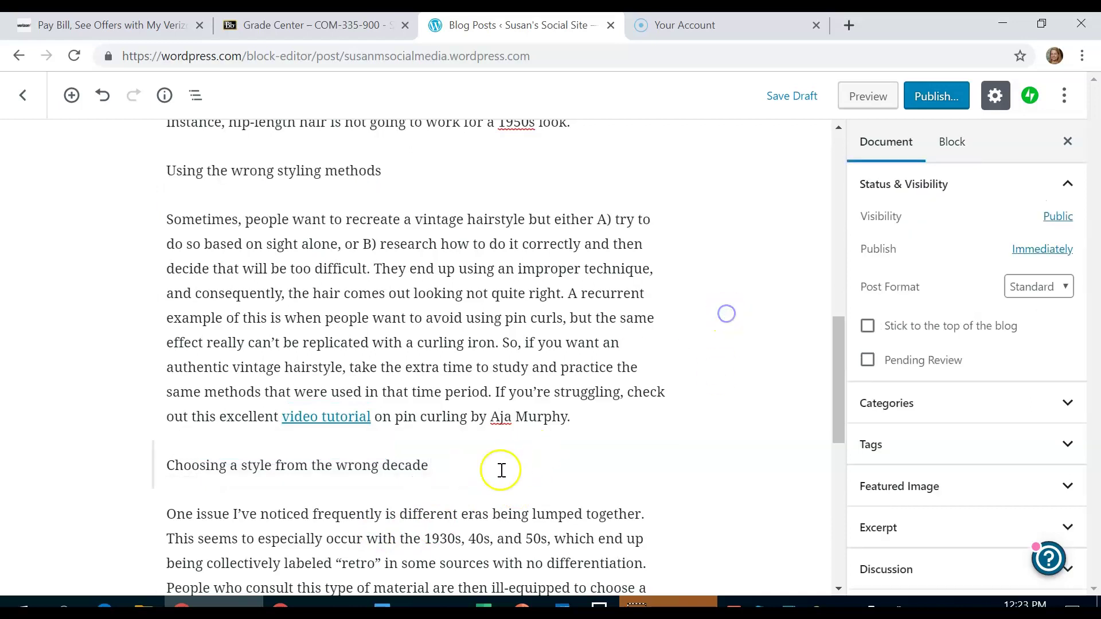
click(415, 436)
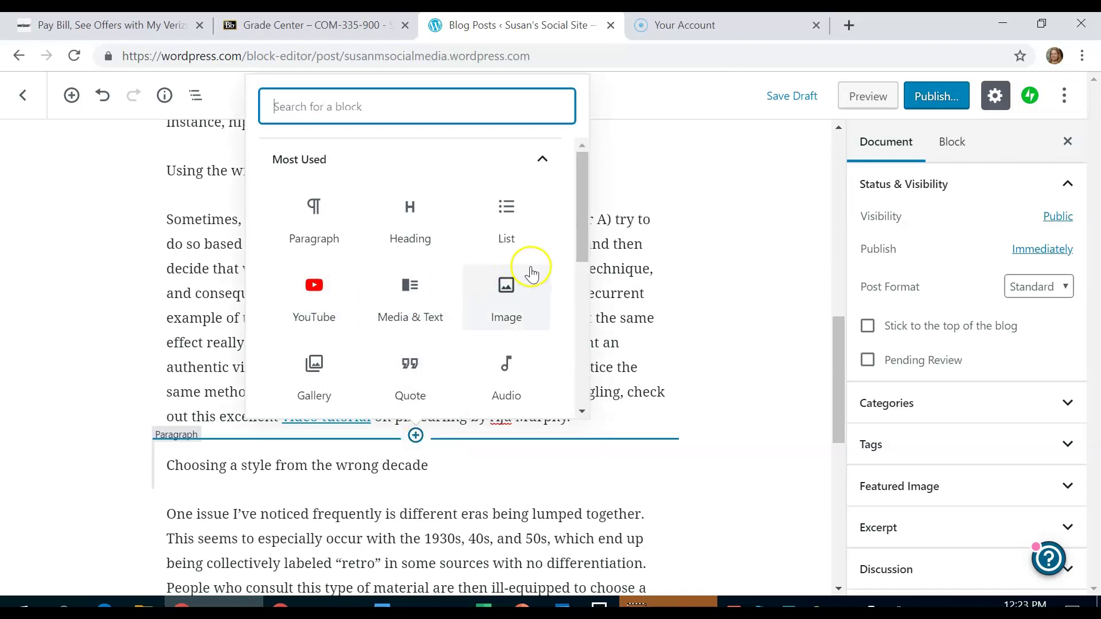
drag(583, 237, 580, 413)
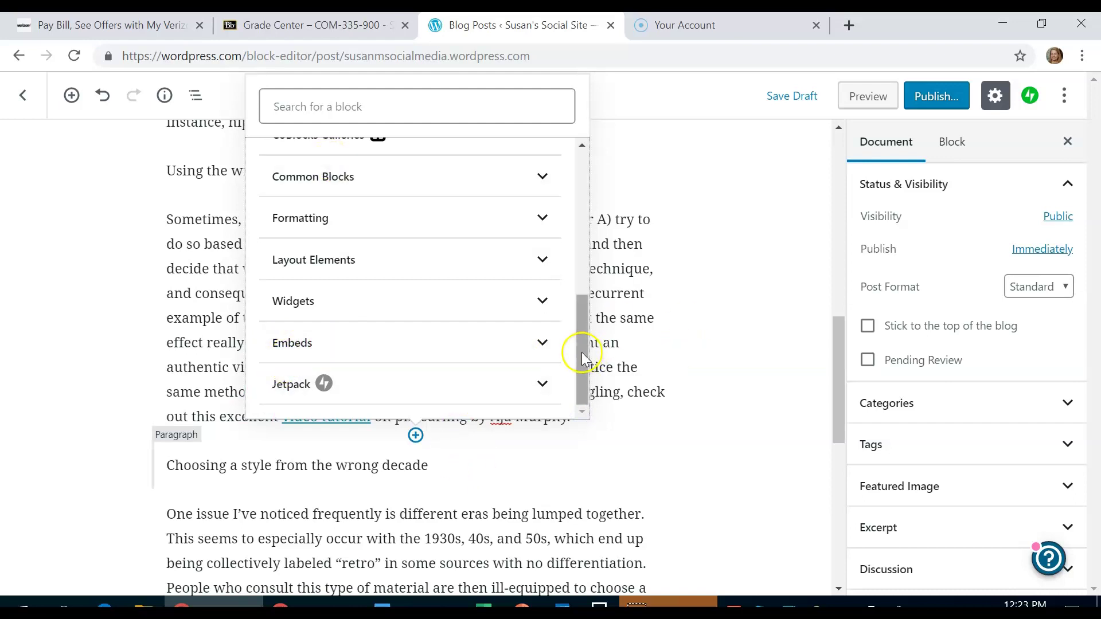
drag(582, 351, 597, 166)
click(309, 312)
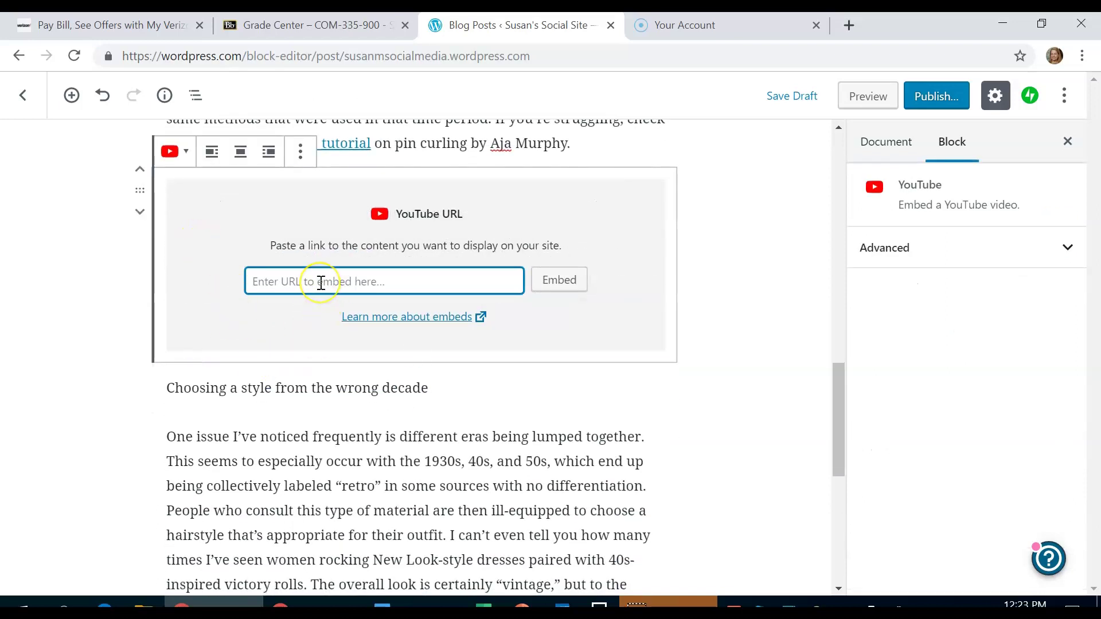
Embed 'PART 1: Pretty, Polished, Playful Pin Curls!!' by pasting its URL into the YouTube block.
key(ctrl+v)
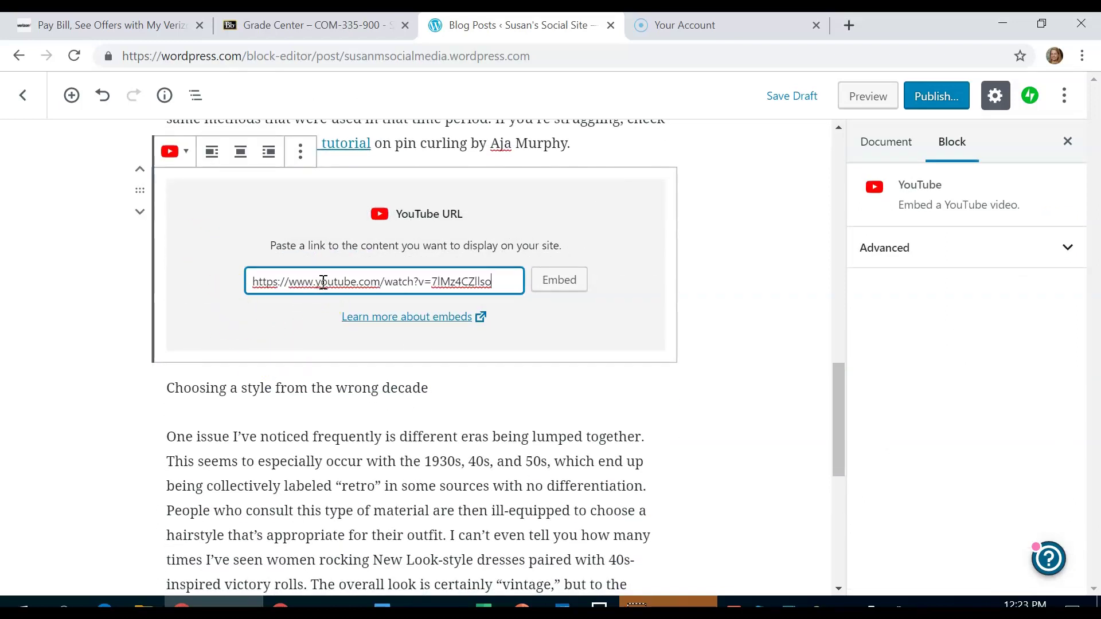
click(559, 280)
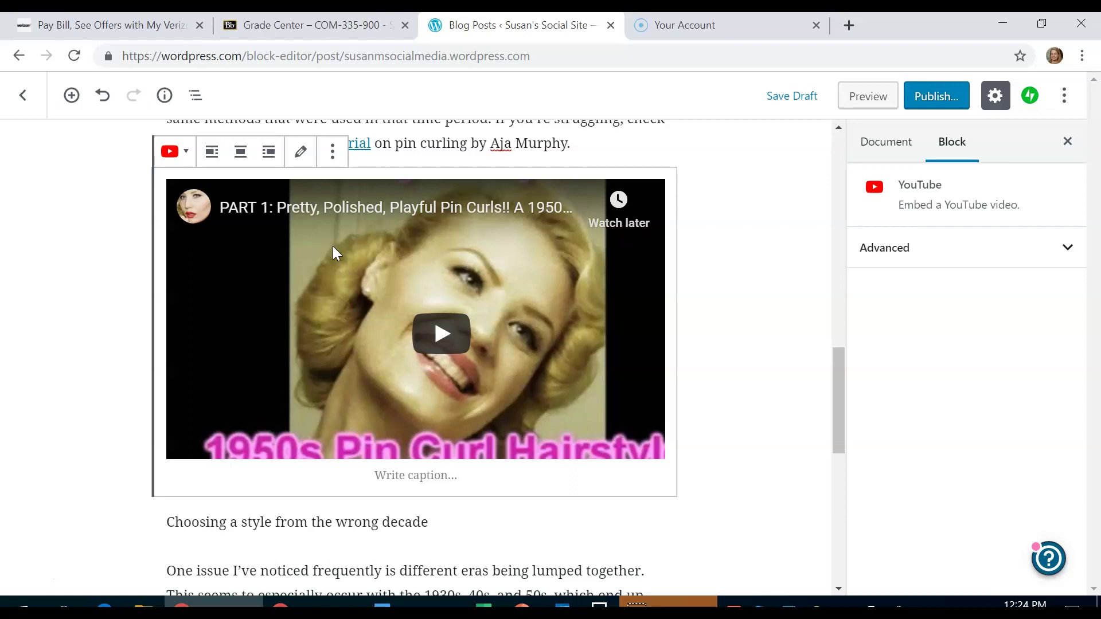
click(437, 327)
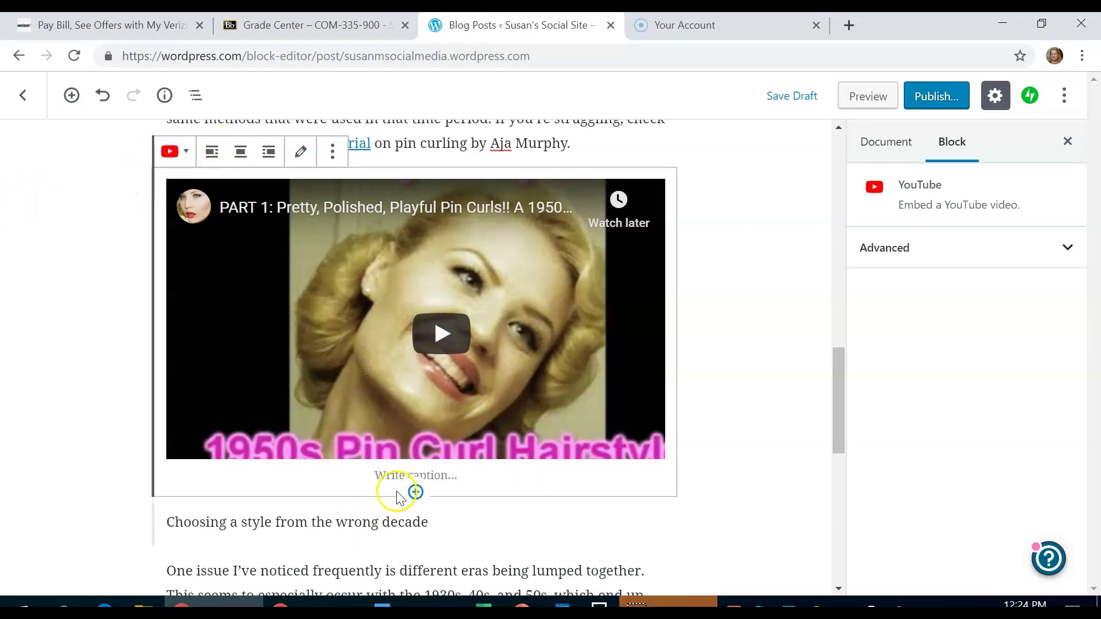
drag(847, 372, 831, 560)
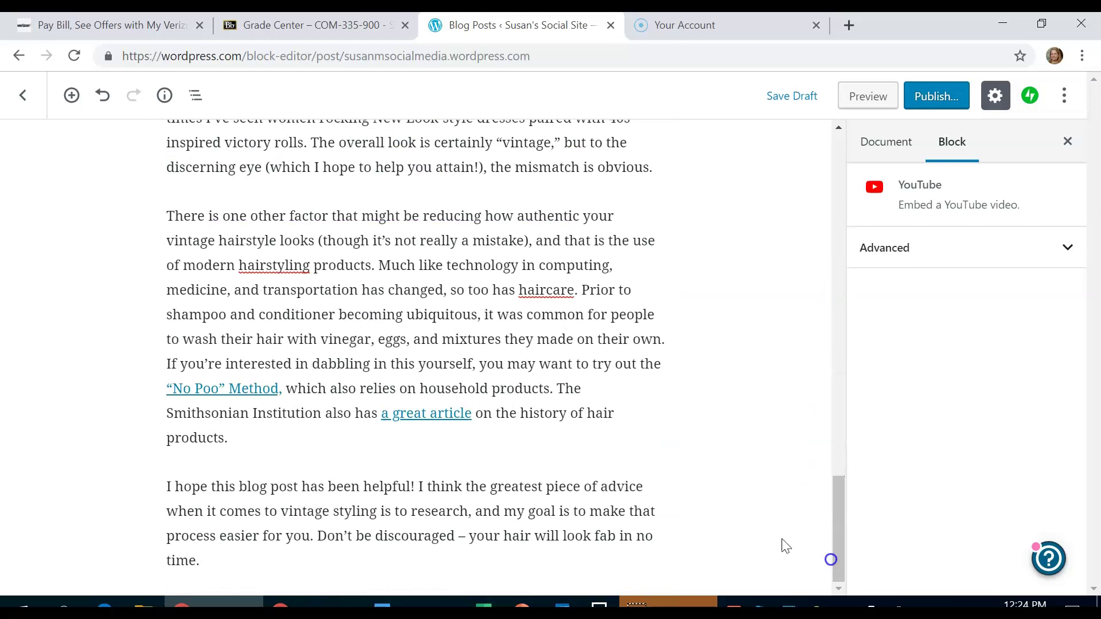
click(359, 413)
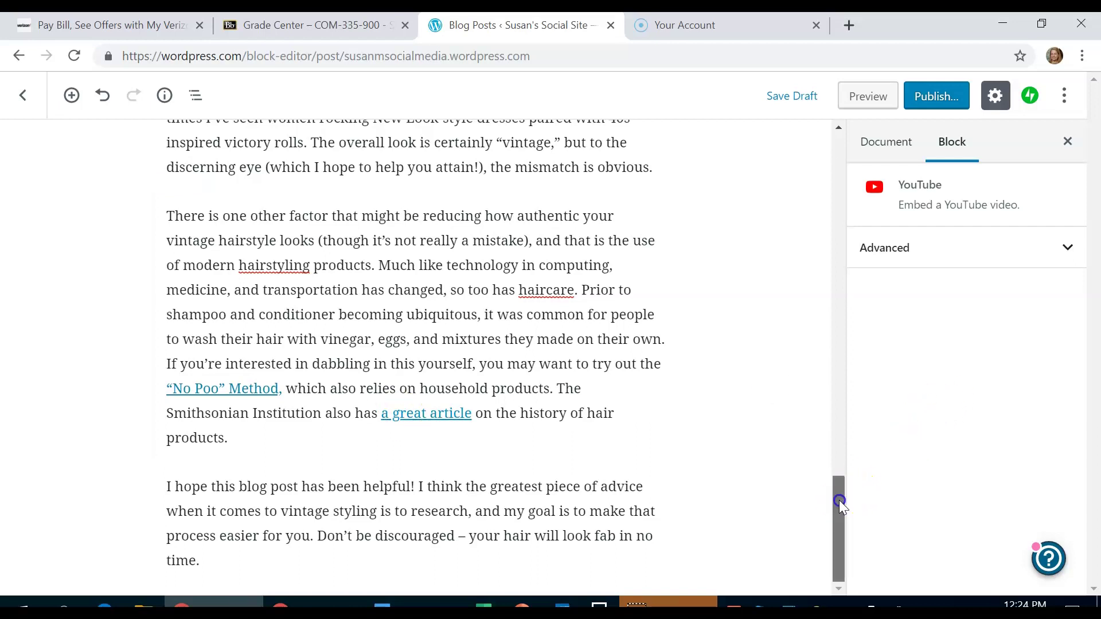
drag(838, 500, 839, 158)
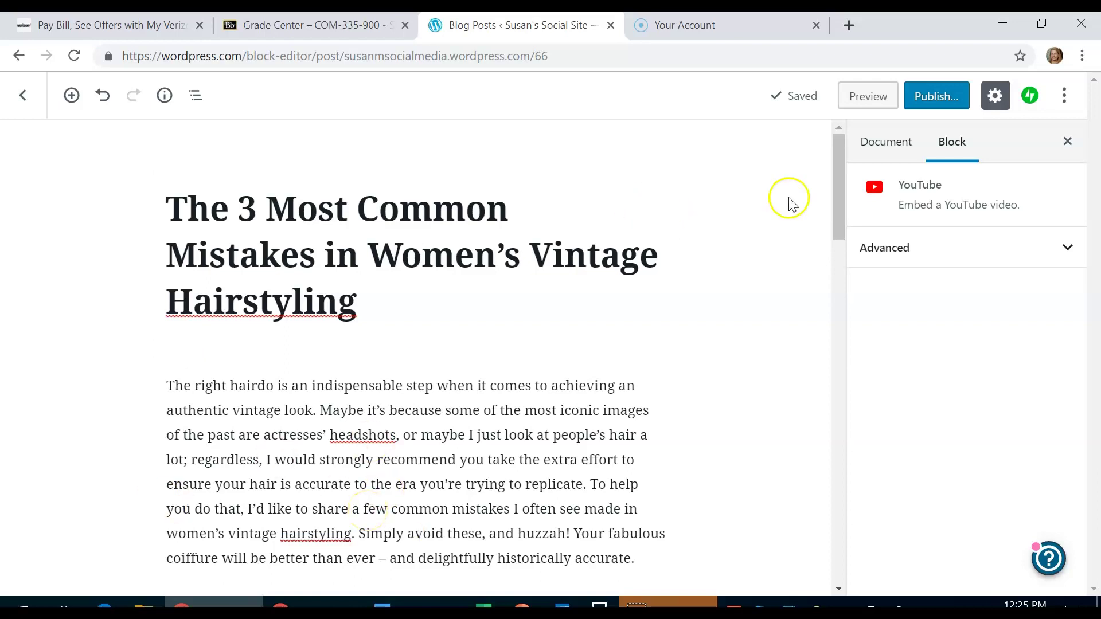
Add a More block from Layout Elements directly after the introduction paragraph.
click(829, 194)
drag(837, 191, 842, 233)
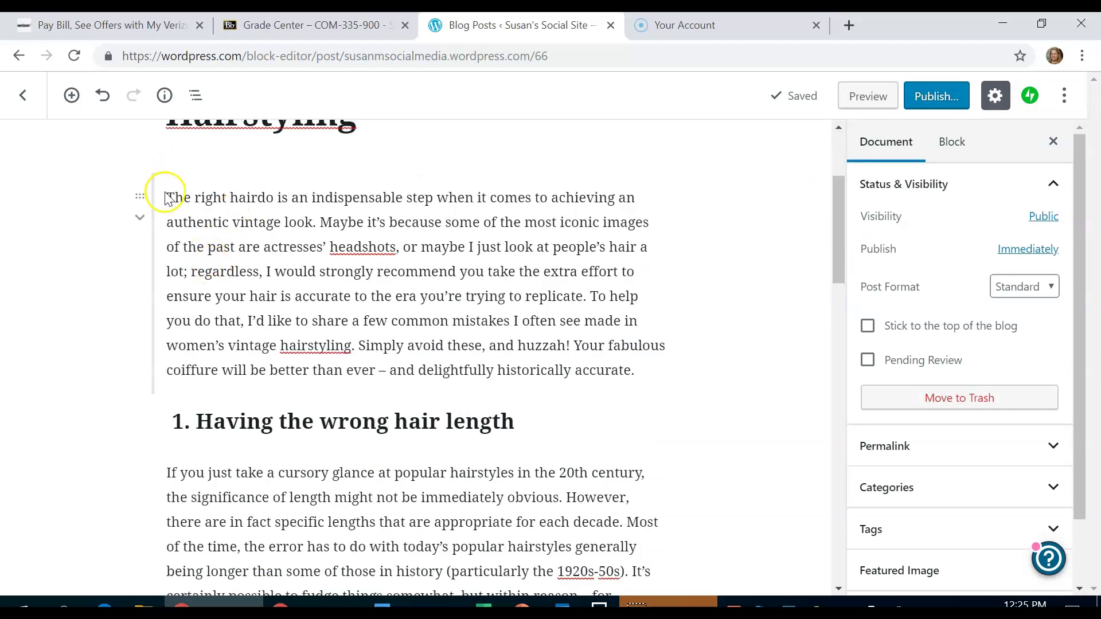
click(640, 359)
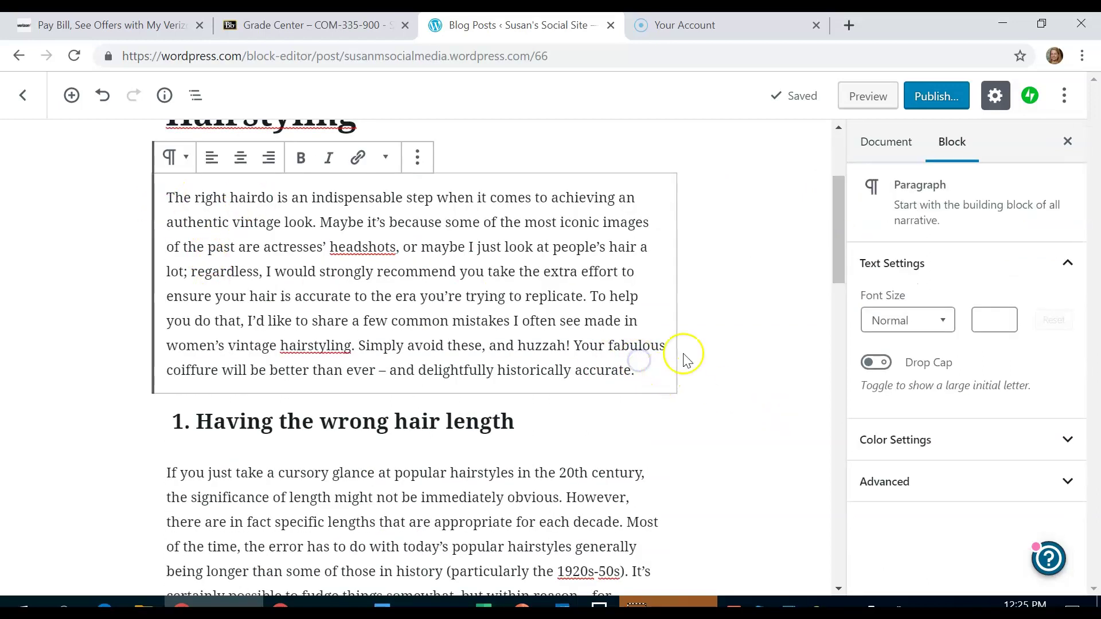
key(Return)
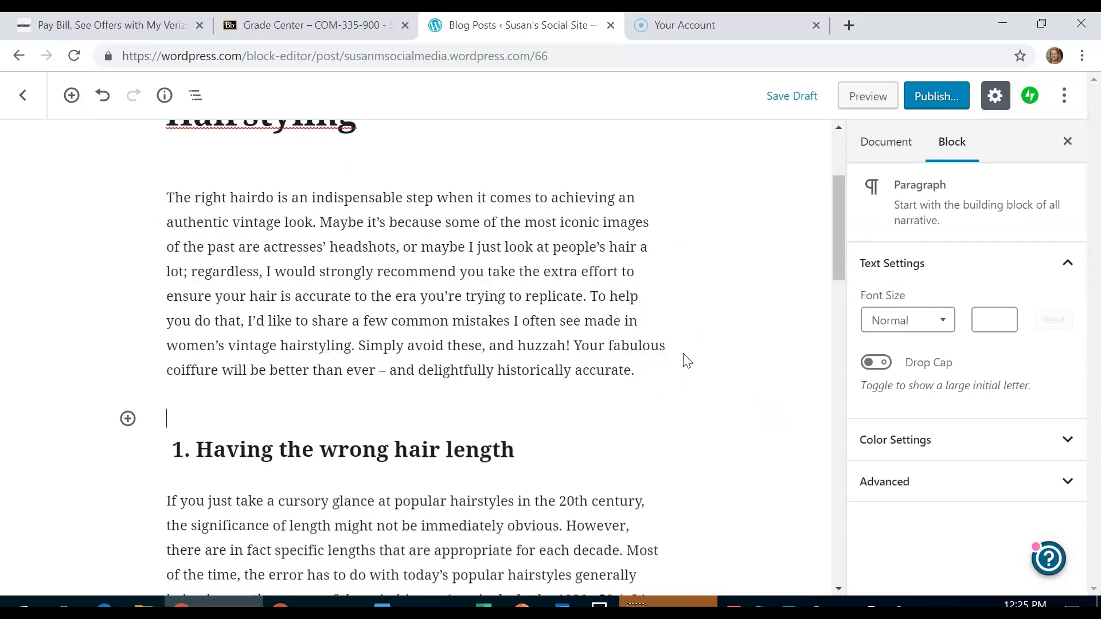
click(235, 425)
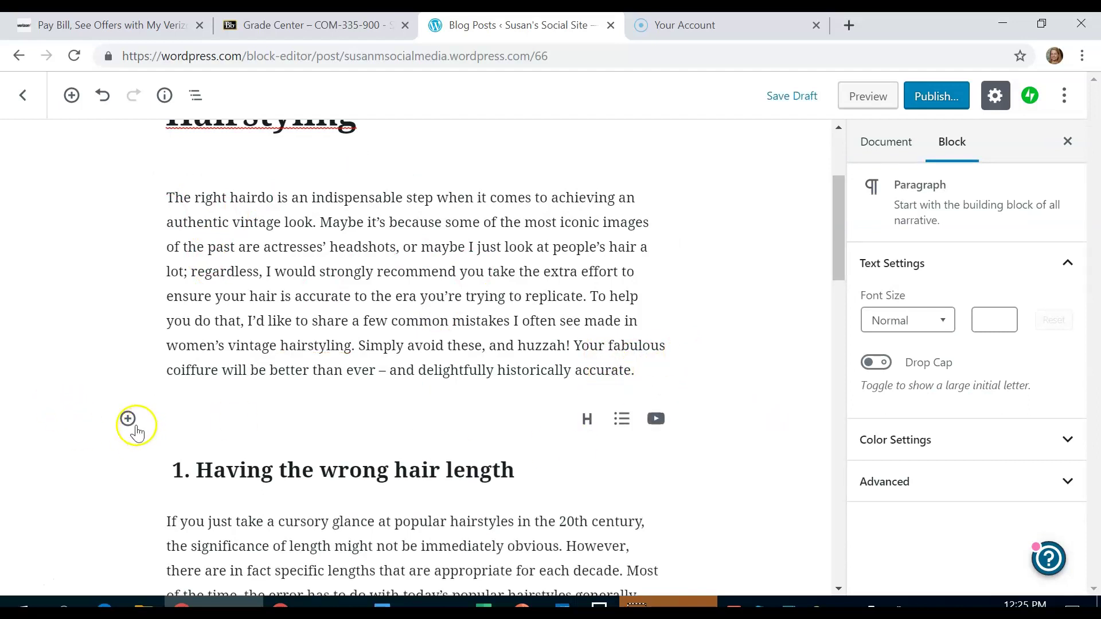
click(128, 419)
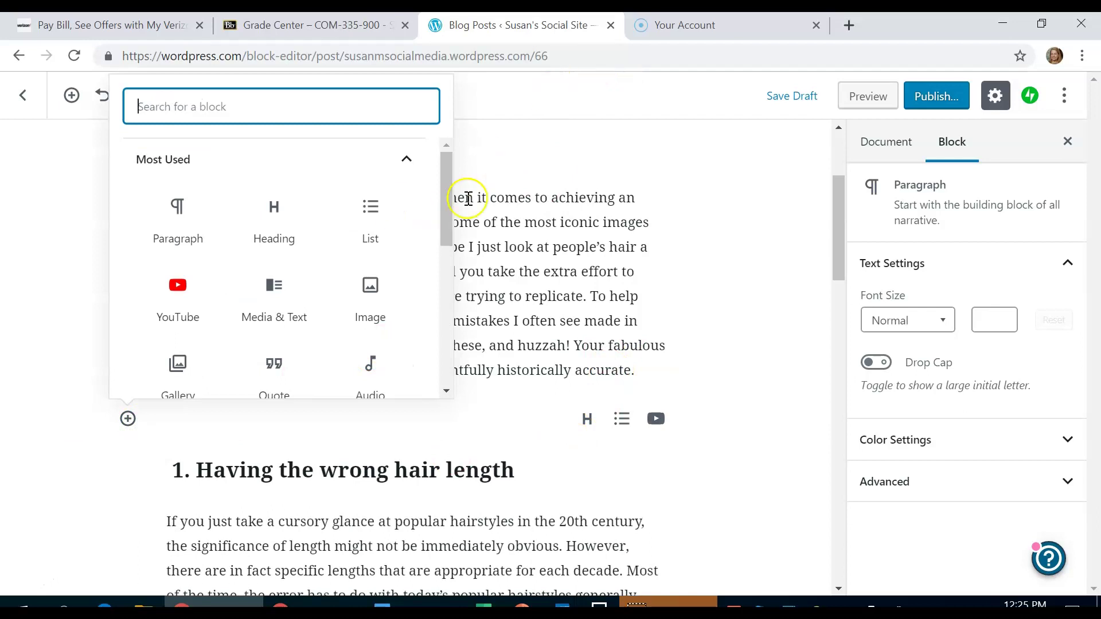
drag(445, 218, 442, 304)
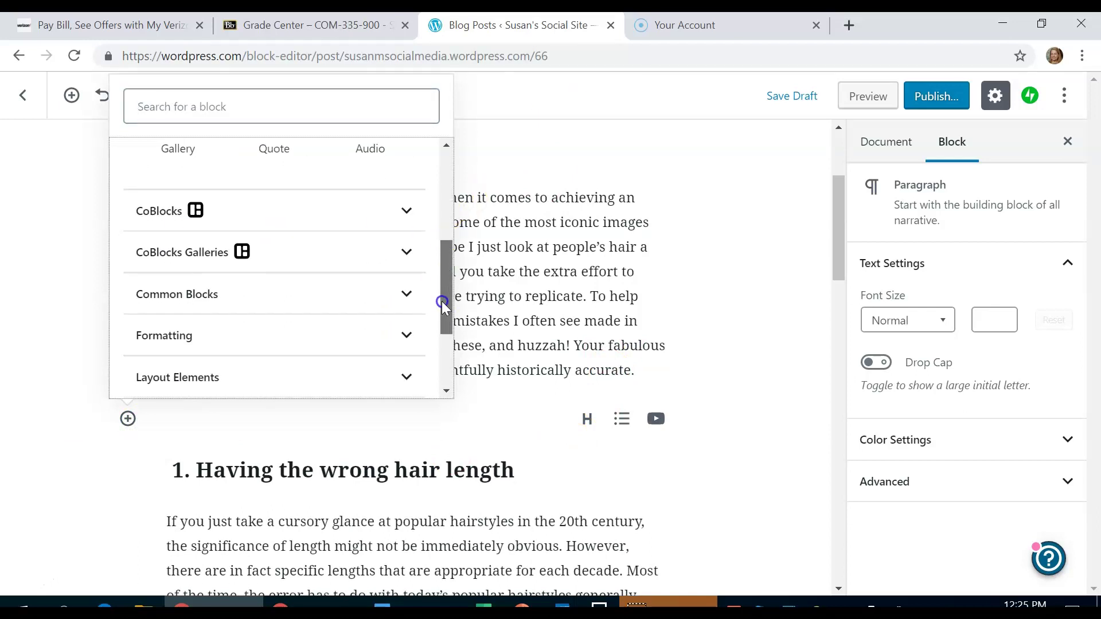
click(205, 382)
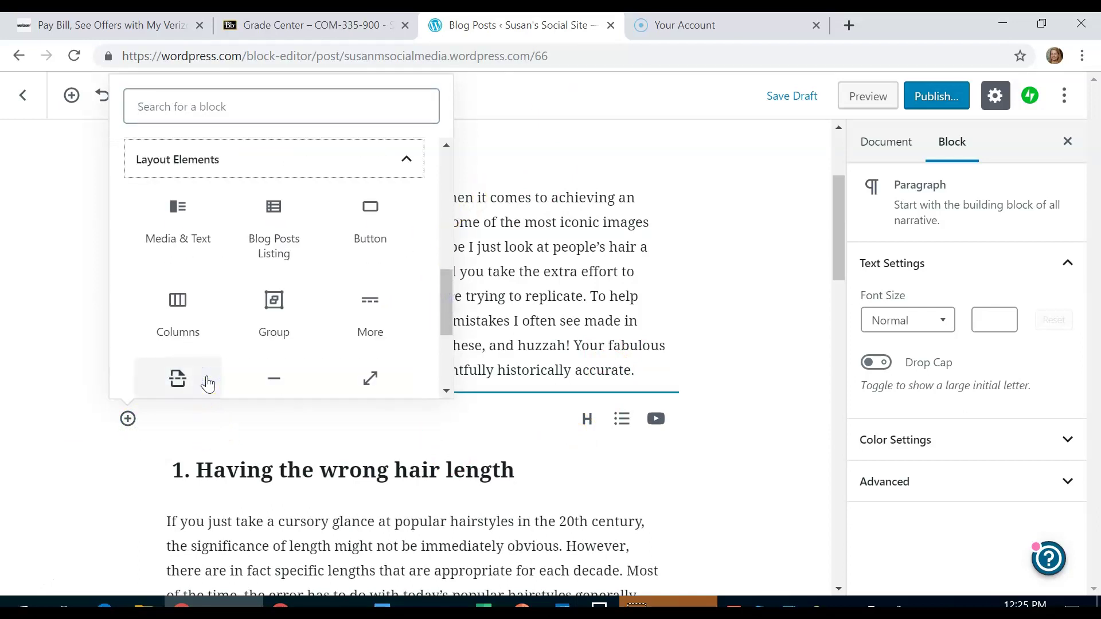
click(370, 304)
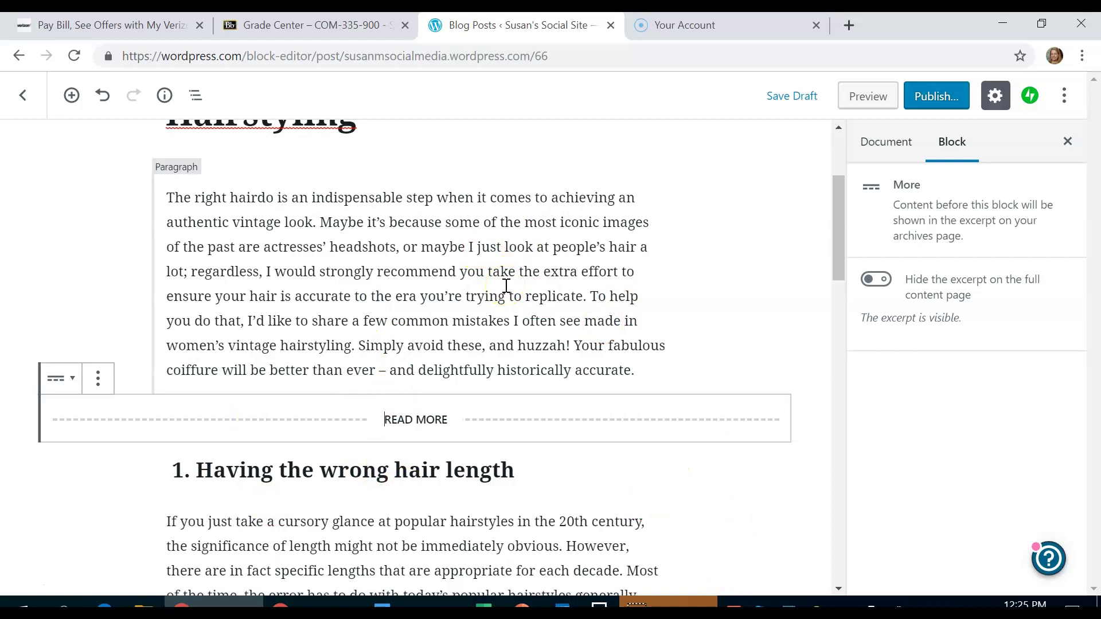
click(381, 423)
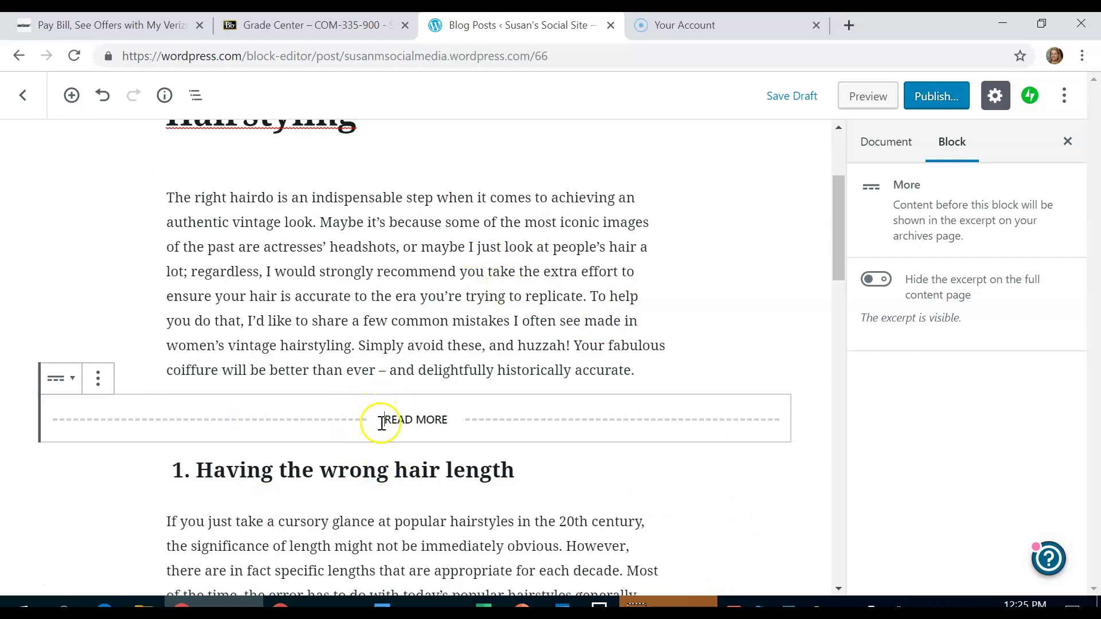